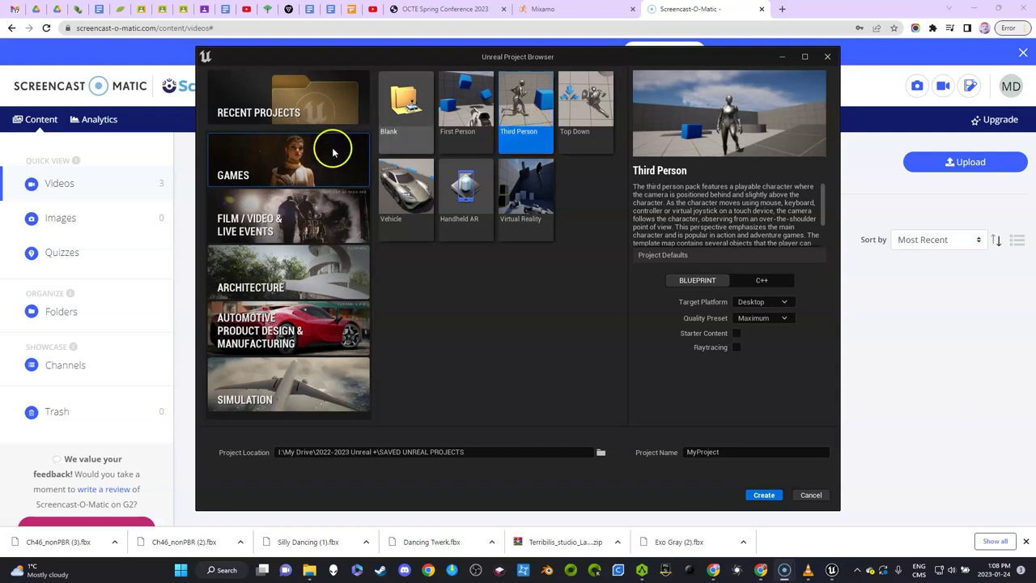
# Step: Rename the new Third Person project to projecttutorial and create it
pyautogui.click(732, 454)
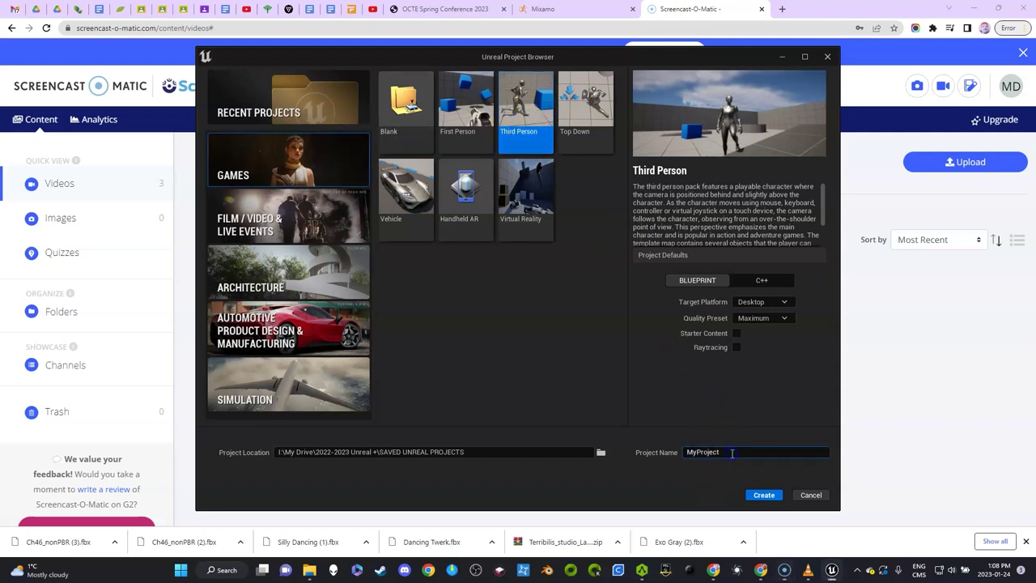
pyautogui.moveTo(730, 453); pyautogui.dragTo(654, 453)
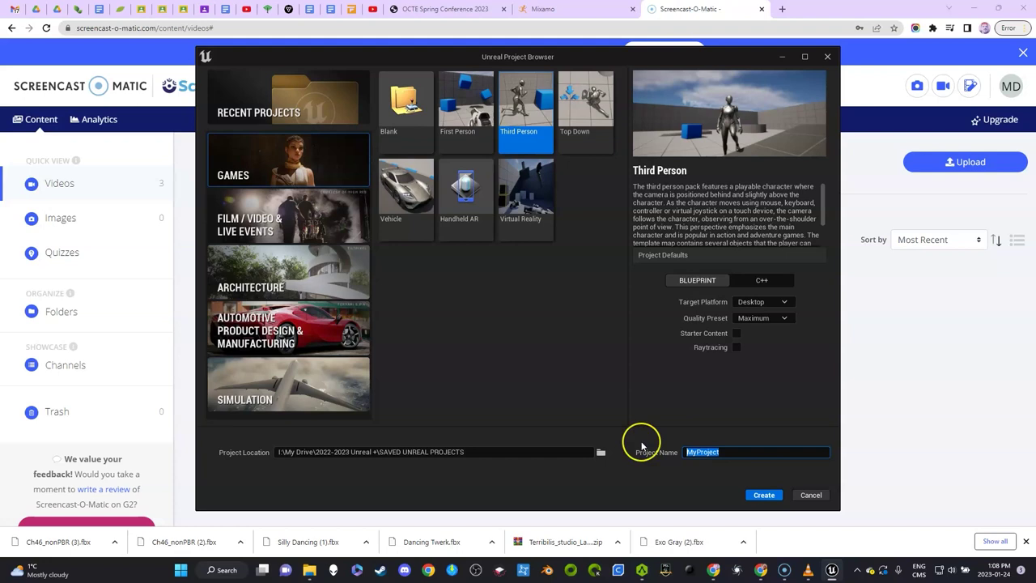
pyautogui.write('proje')
pyautogui.click(760, 494)
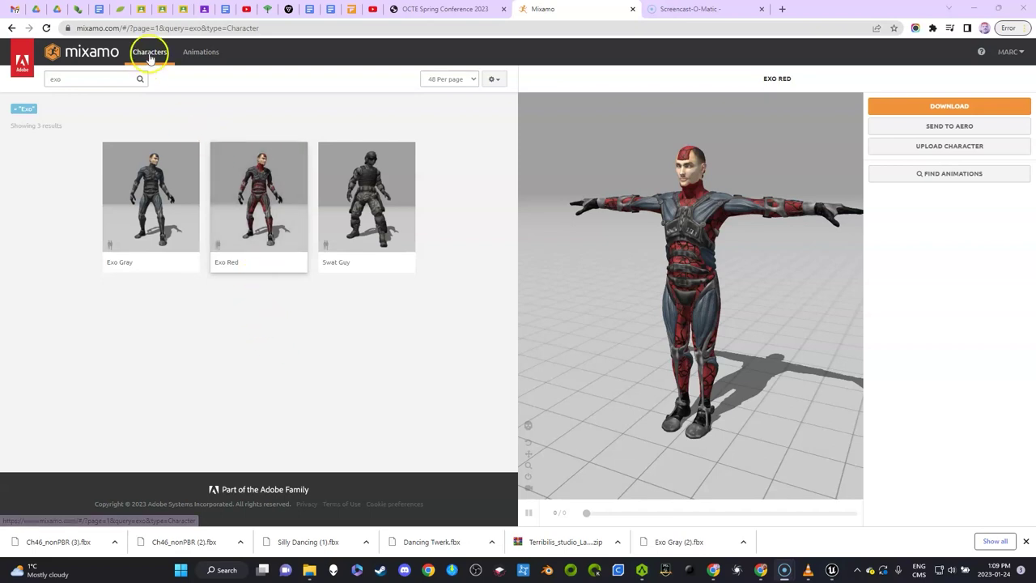
# Step: Clear the 'exo' search and browse character pages 2 and 3
pyautogui.moveTo(70, 81); pyautogui.dragTo(40, 84)
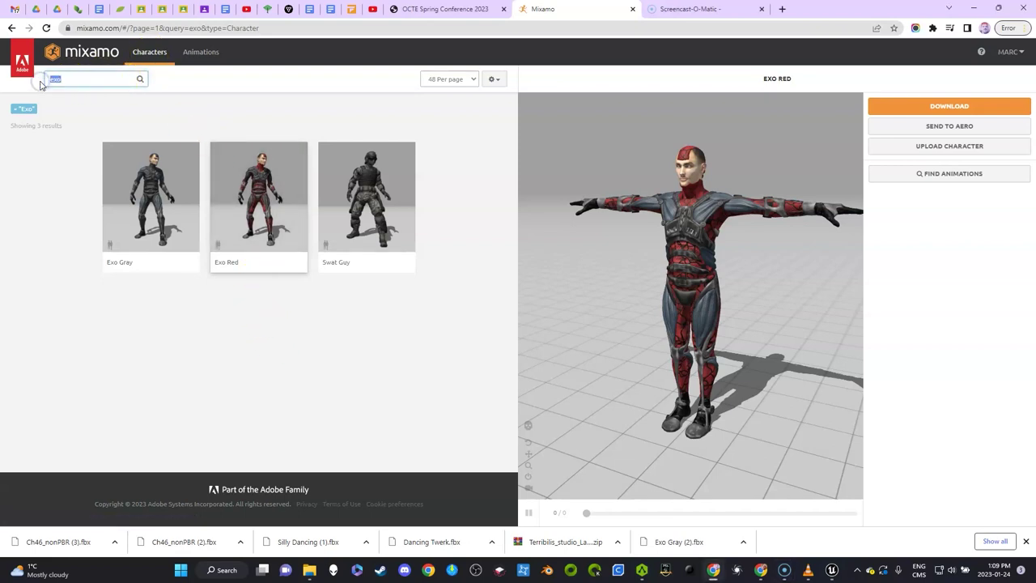
pyautogui.press('BackSpace')
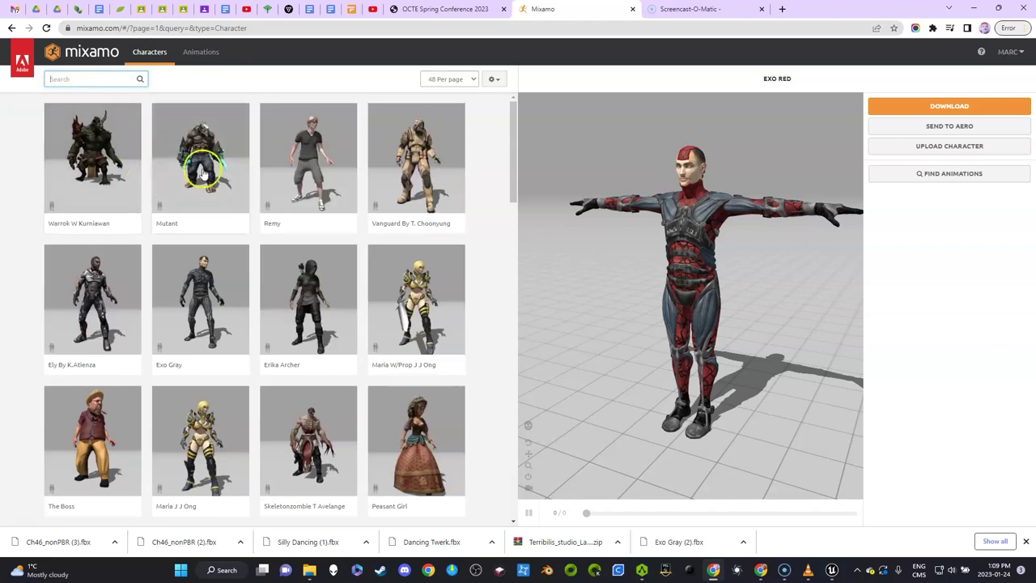
pyautogui.scroll(-3, 284, 381)
pyautogui.scroll(-15, 285, 380)
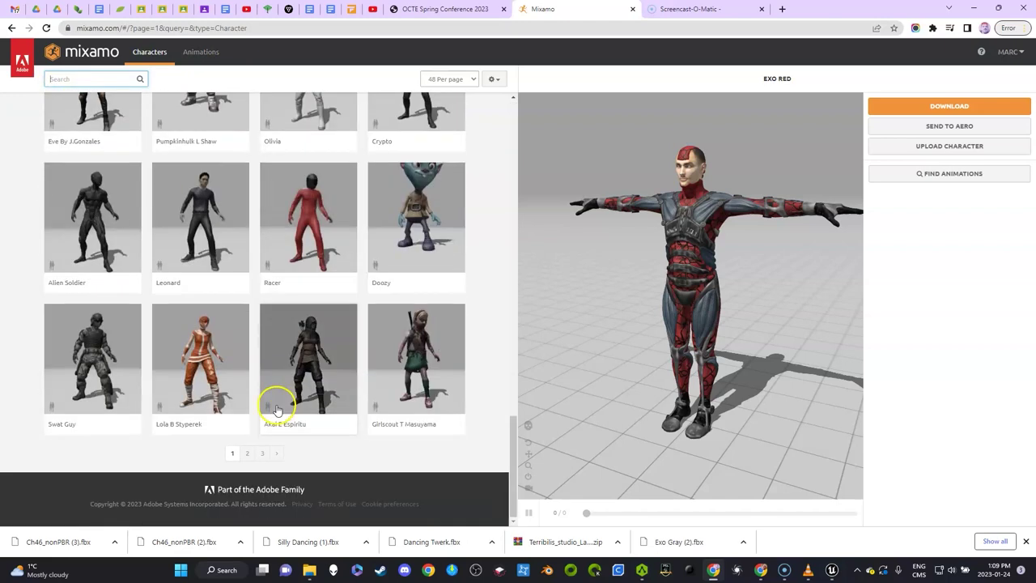
pyautogui.click(248, 454)
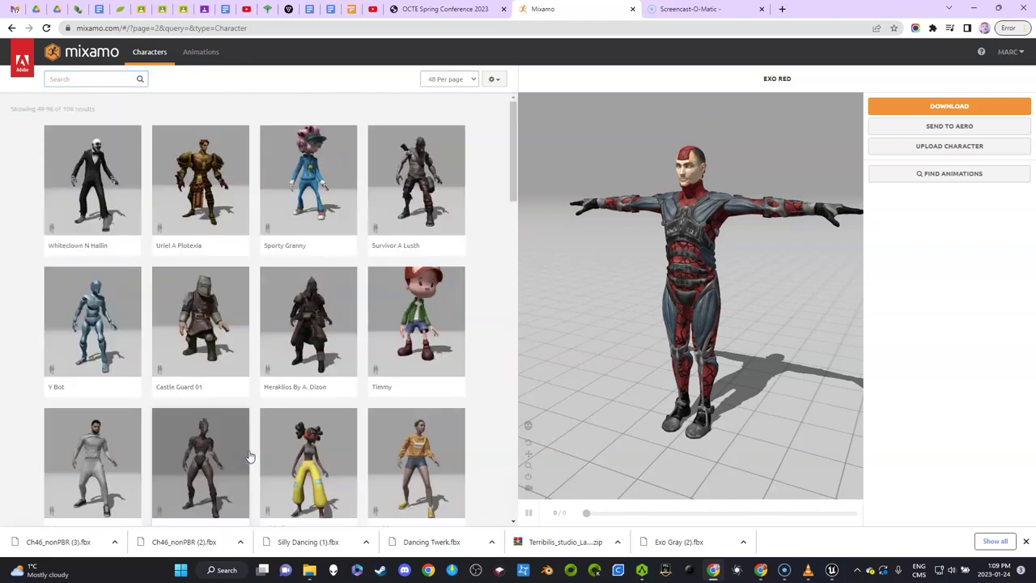
pyautogui.scroll(-2, 255, 451)
pyautogui.scroll(-12, 255, 451)
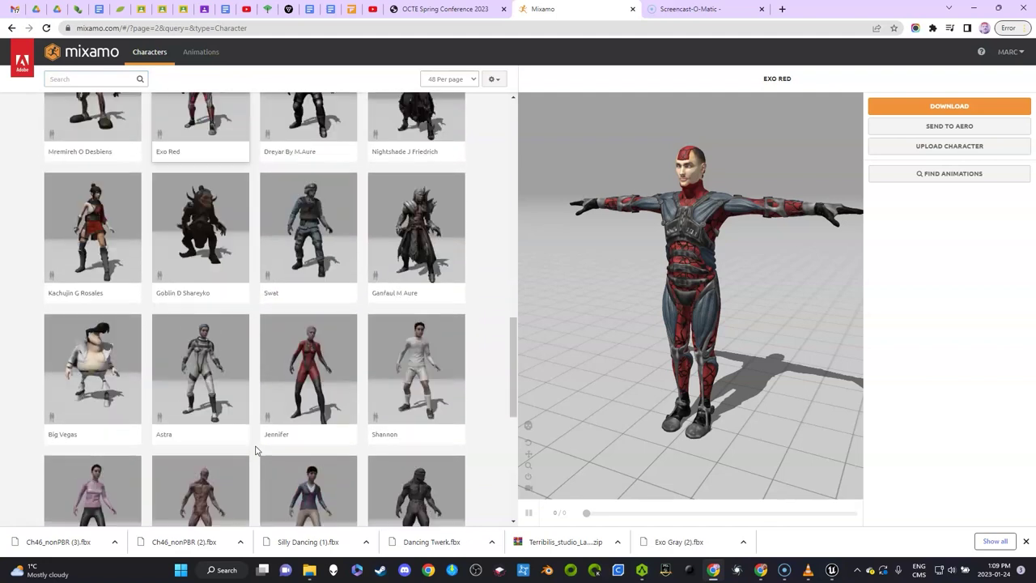
pyautogui.scroll(-4, 255, 451)
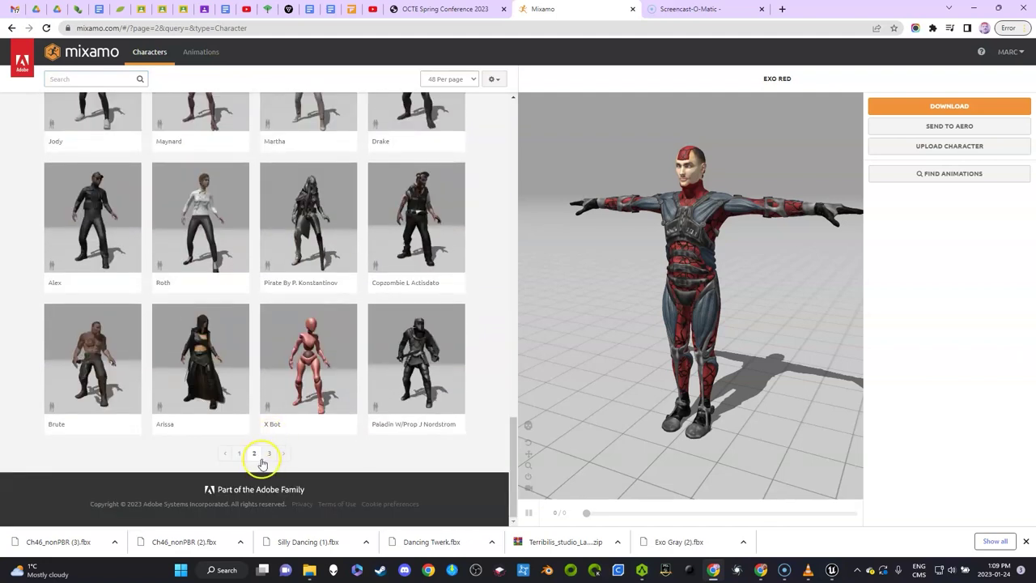
pyautogui.click(271, 456)
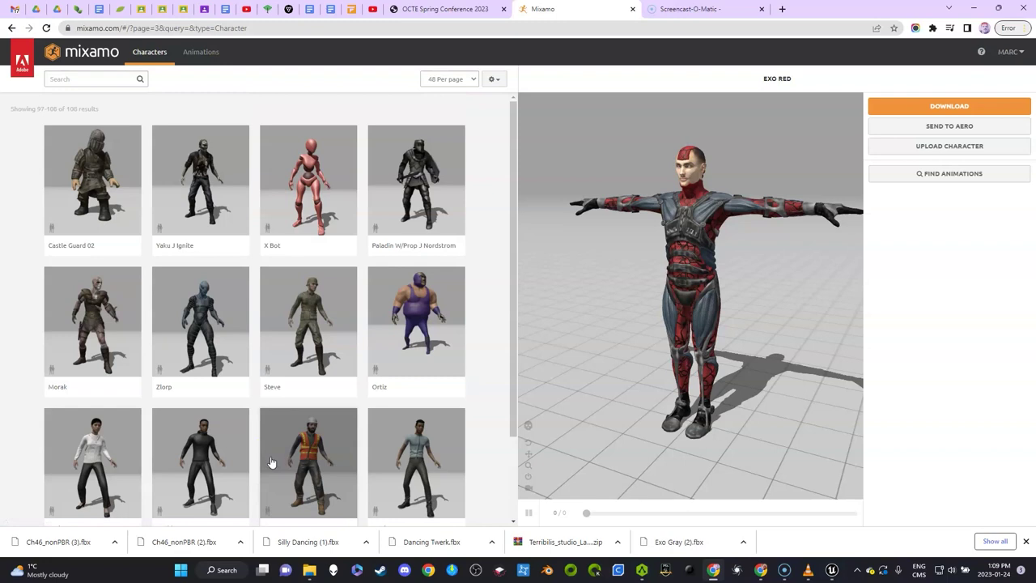
pyautogui.scroll(-3, 272, 270)
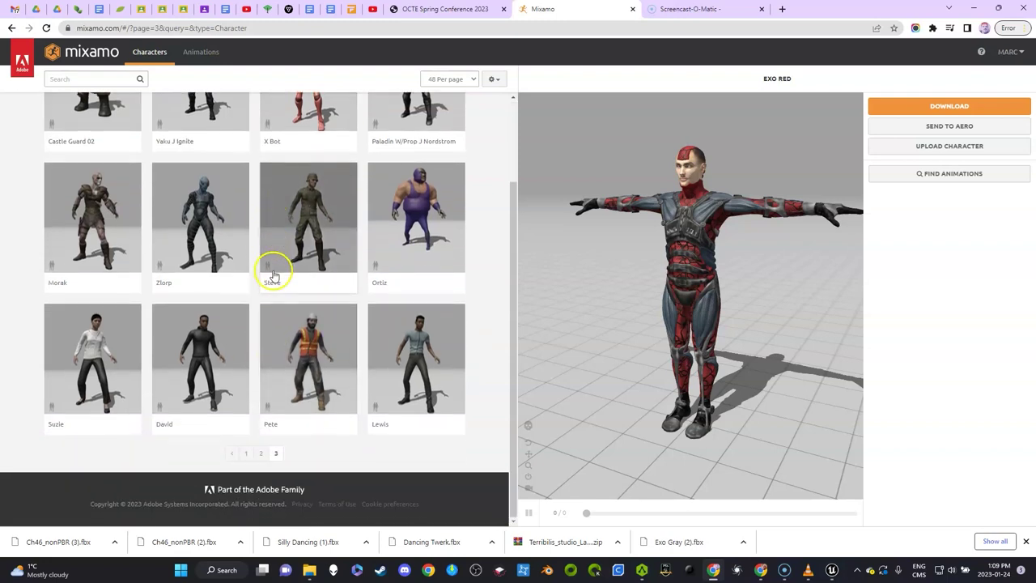
pyautogui.scroll(2, 274, 277)
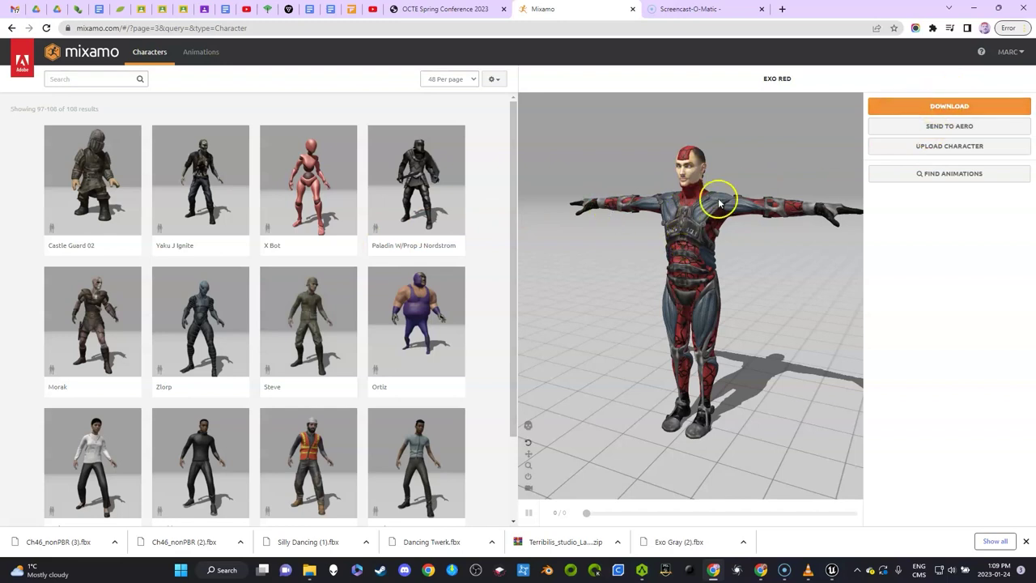
# Step: Download Exo Red as an FBX Binary T-pose file, then switch to AccuRIG
pyautogui.click(903, 103)
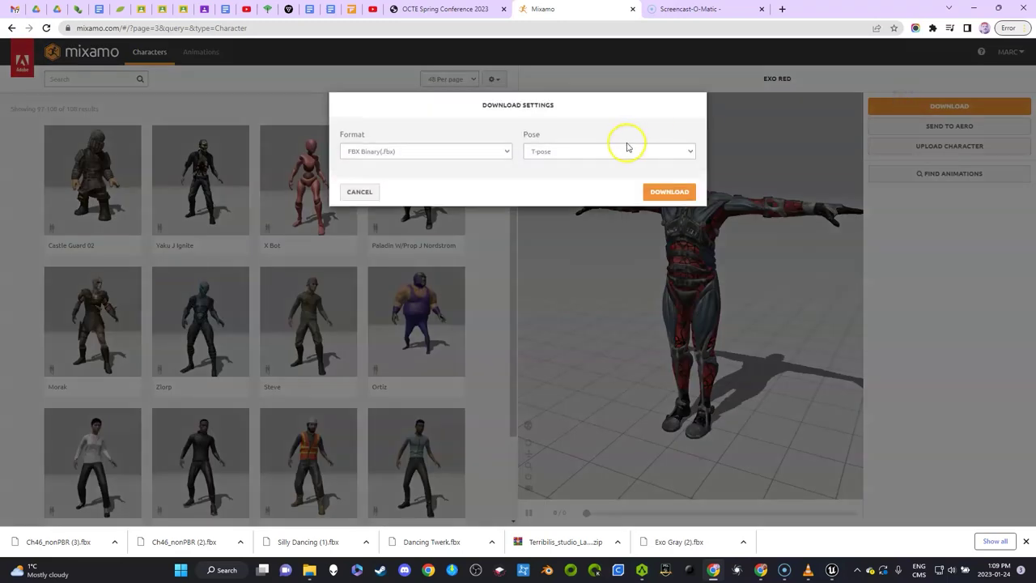
pyautogui.click(657, 191)
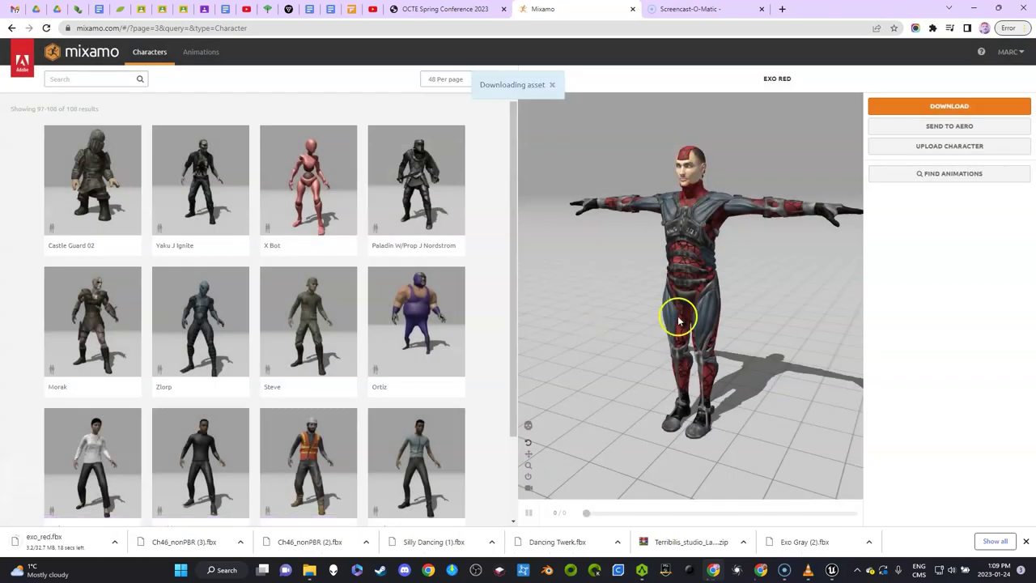
pyautogui.click(641, 573)
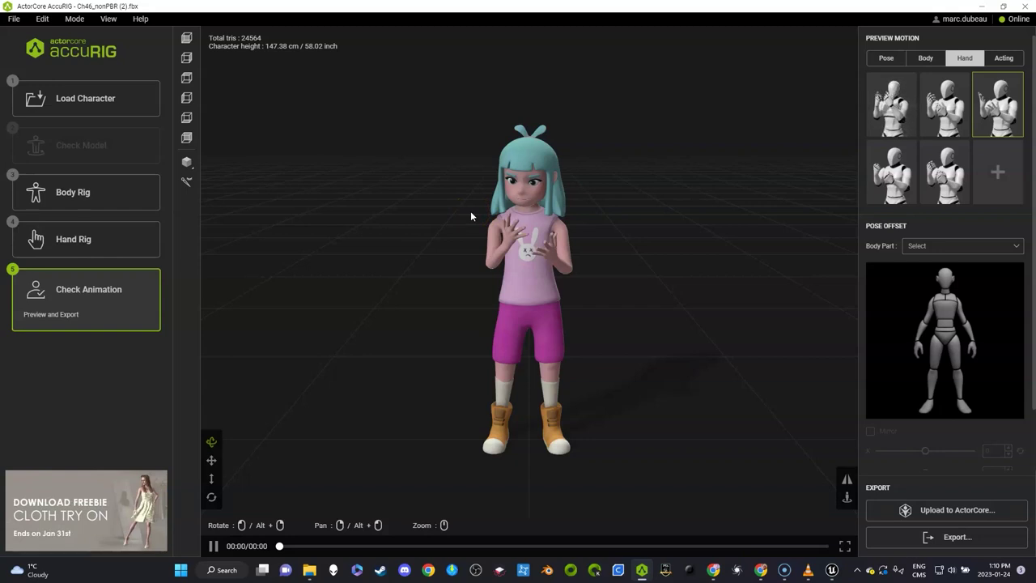
# Step: Load exo_red.fbx from the Downloads folder as the new character
pyautogui.click(98, 105)
pyautogui.click(579, 270)
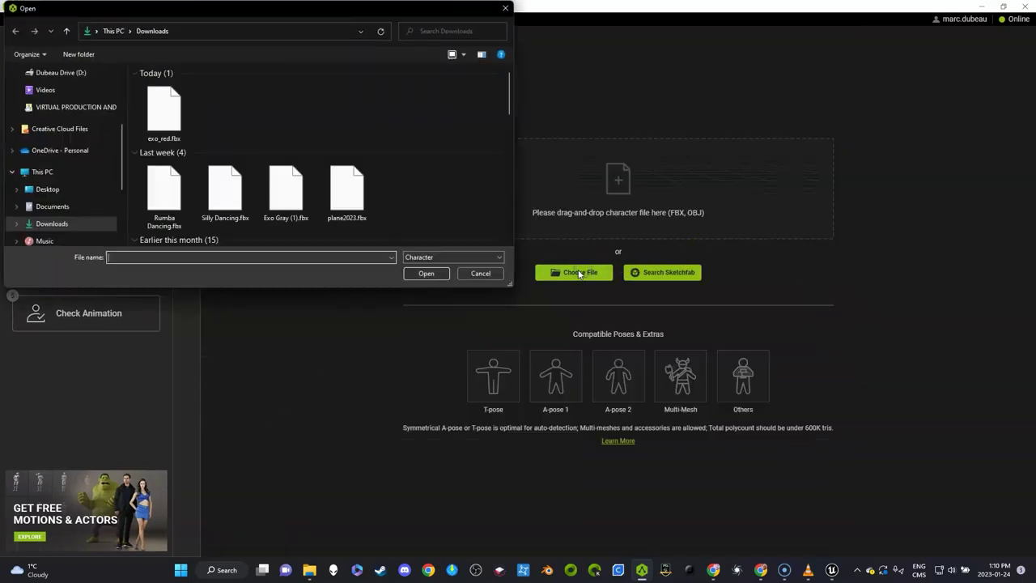
pyautogui.doubleClick(166, 114)
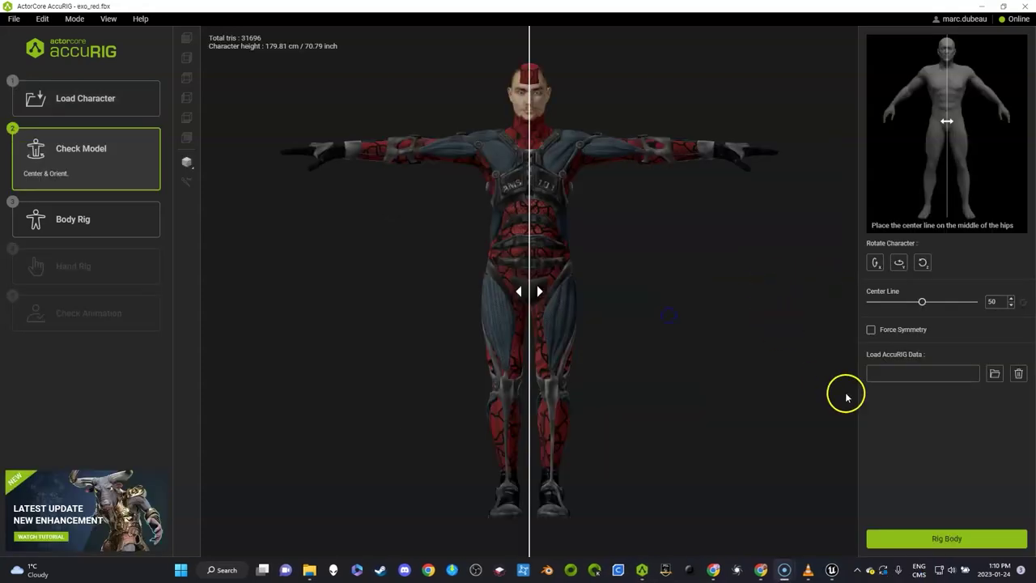
# Step: Rig exo_red's body, inspect the auto-placed joints, and begin the hand rig
pyautogui.click(925, 537)
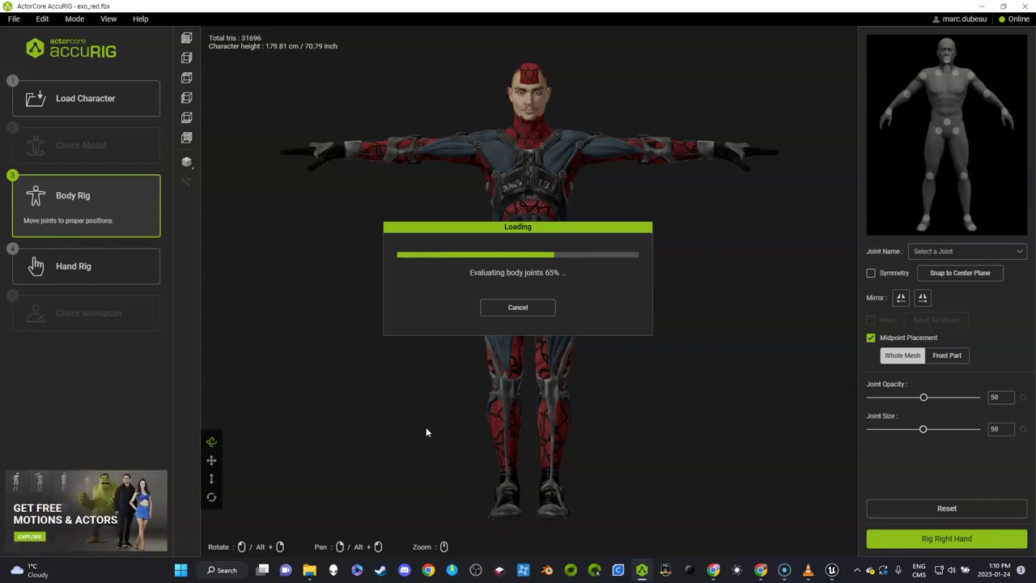
pyautogui.click(574, 268)
pyautogui.click(555, 232)
pyautogui.scroll(-3, 558, 238)
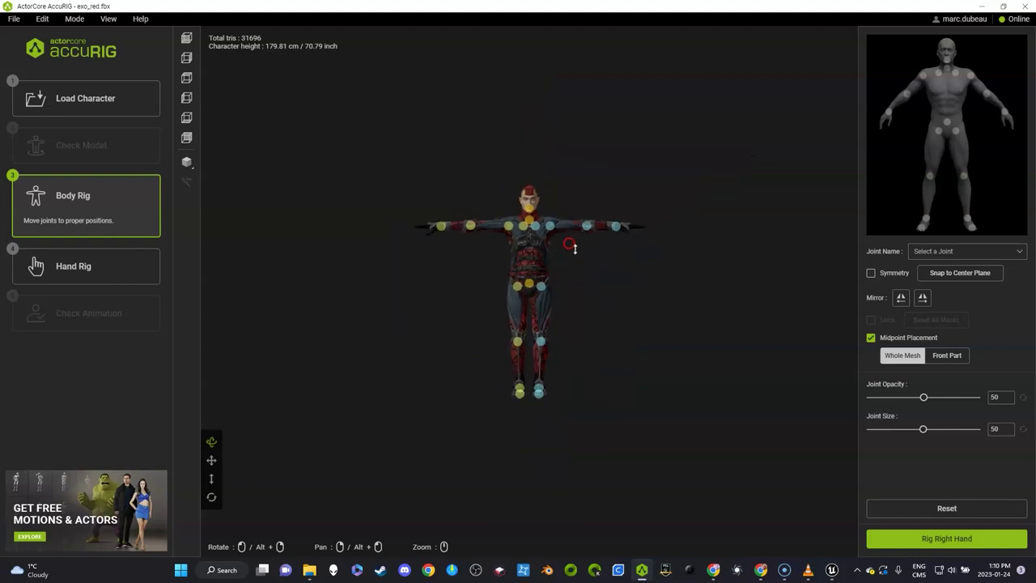
pyautogui.scroll(8, 559, 219)
pyautogui.moveTo(631, 224); pyautogui.dragTo(671, 248, button='right')
pyautogui.scroll(-5, 676, 252)
pyautogui.click(106, 268)
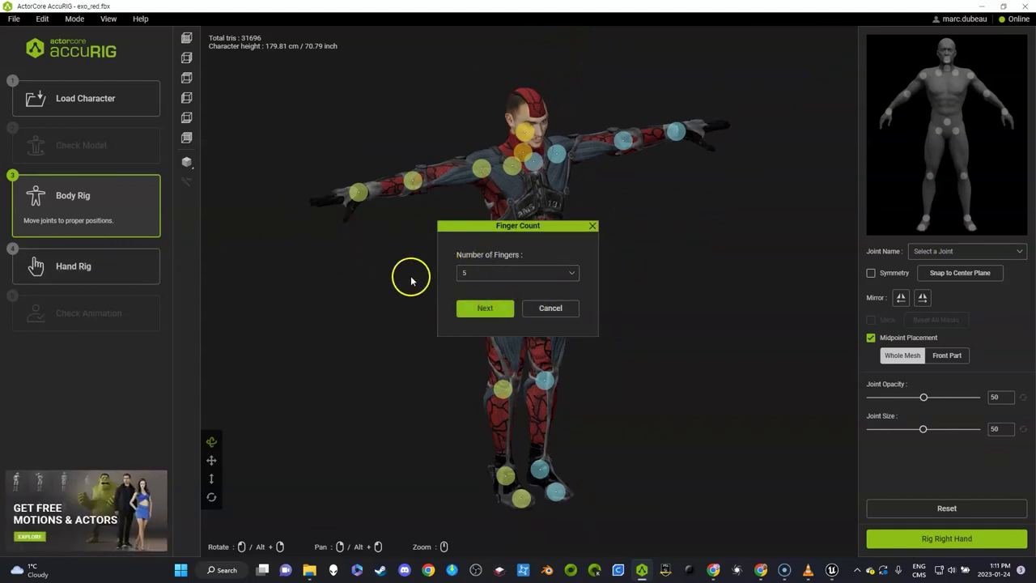
# Step: Accept 5 fingers and align the right hand's pinky, ring, middle and thumb joints
pyautogui.click(476, 307)
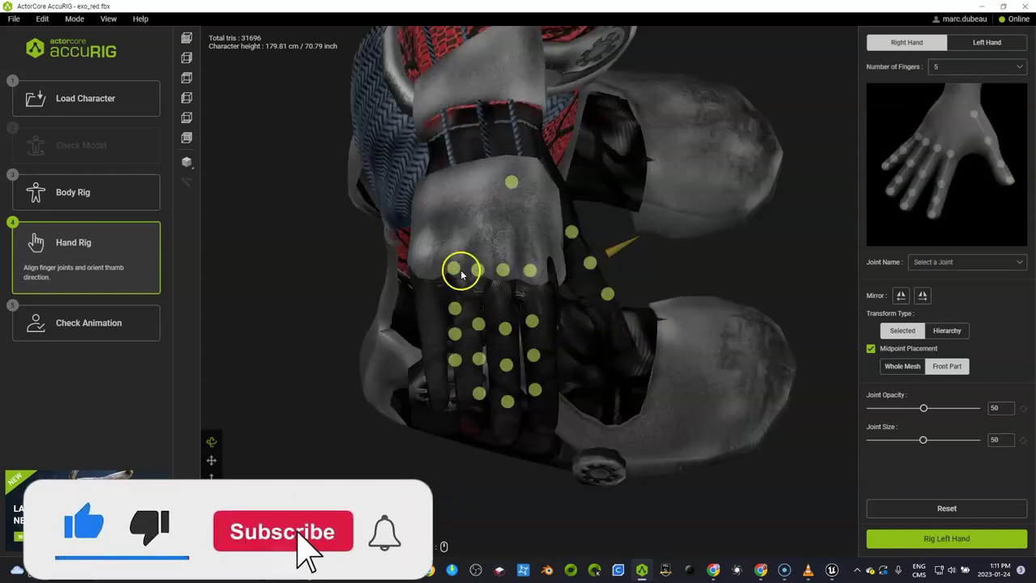
pyautogui.moveTo(461, 275); pyautogui.dragTo(427, 271)
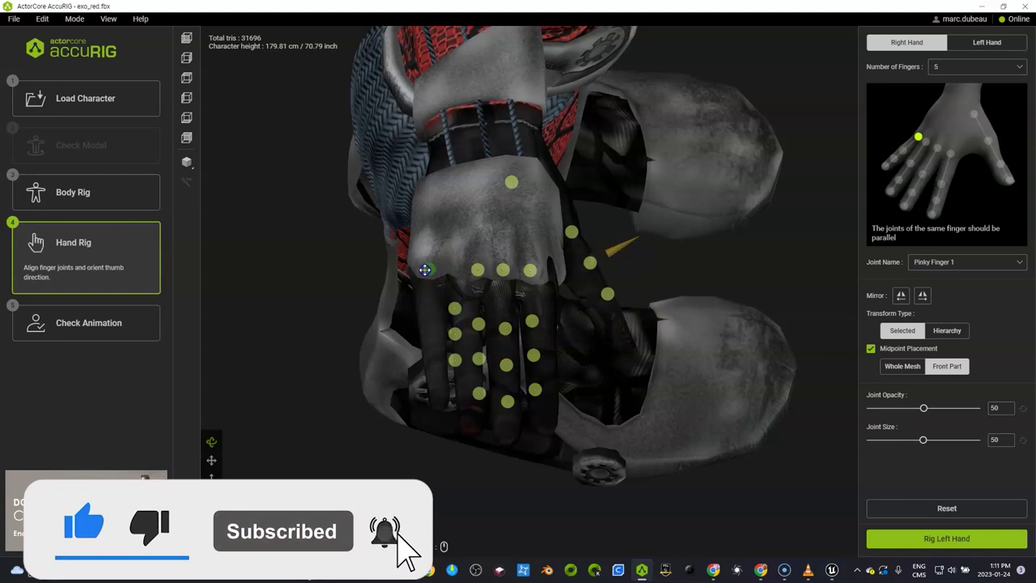
pyautogui.click(454, 306)
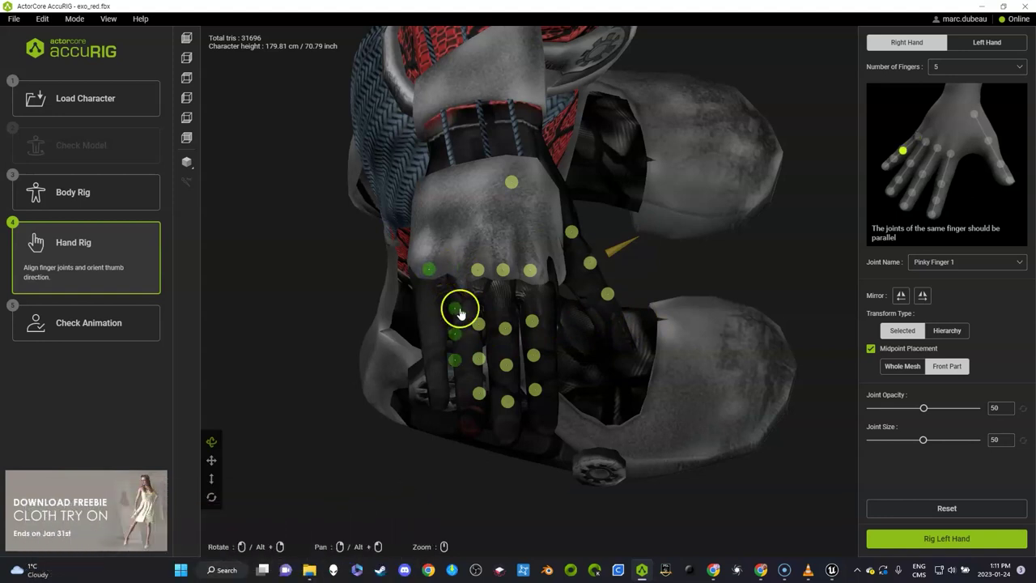
pyautogui.click(901, 296)
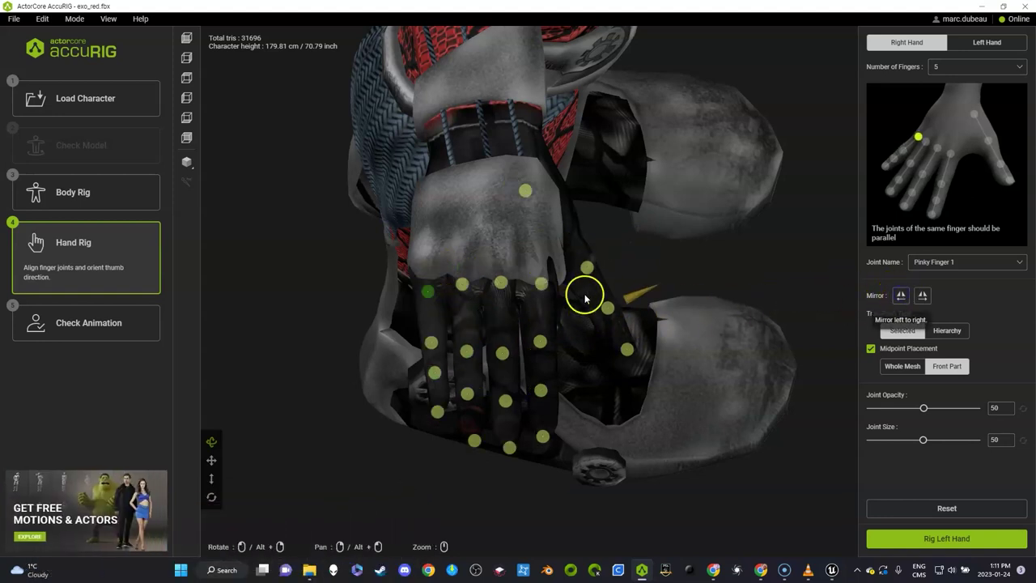
pyautogui.moveTo(467, 351); pyautogui.dragTo(464, 341)
pyautogui.click(467, 379)
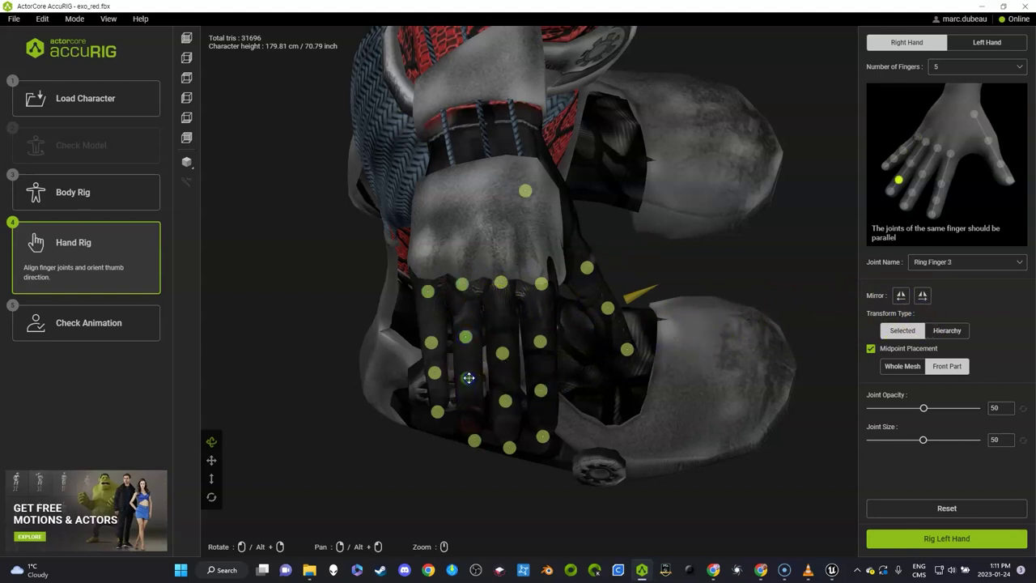
pyautogui.moveTo(475, 439)
pyautogui.mouseDown()
pyautogui.moveTo(466, 427)
pyautogui.moveTo(475, 430)
pyautogui.mouseUp()
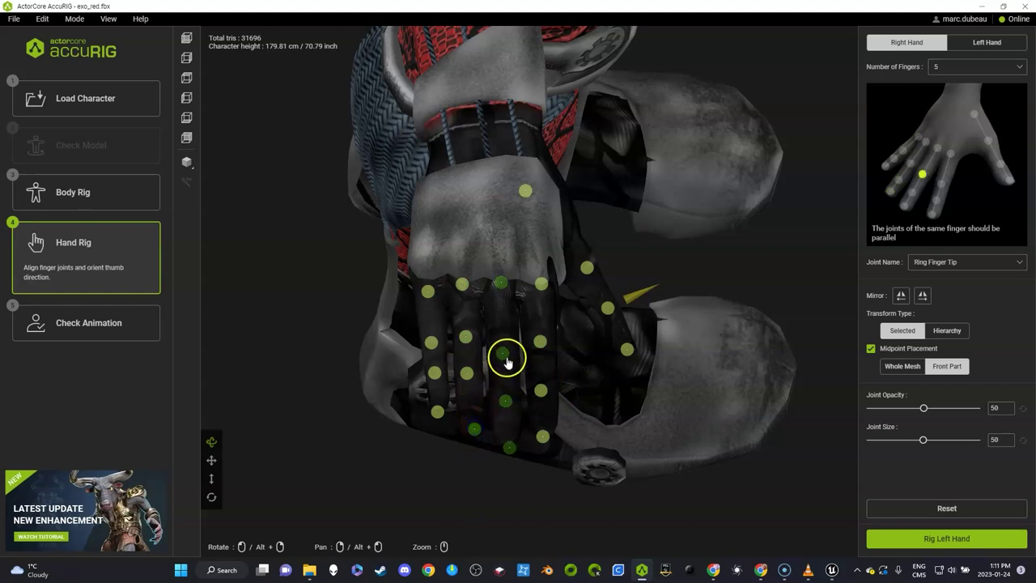
pyautogui.moveTo(507, 361); pyautogui.dragTo(504, 343)
pyautogui.moveTo(505, 400); pyautogui.dragTo(504, 385)
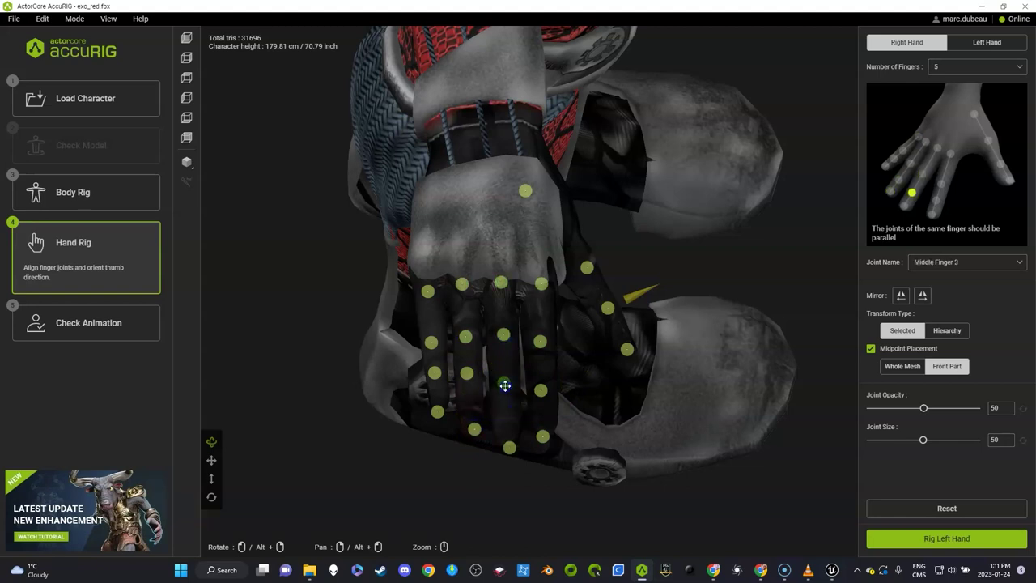
pyautogui.moveTo(509, 447); pyautogui.dragTo(510, 428)
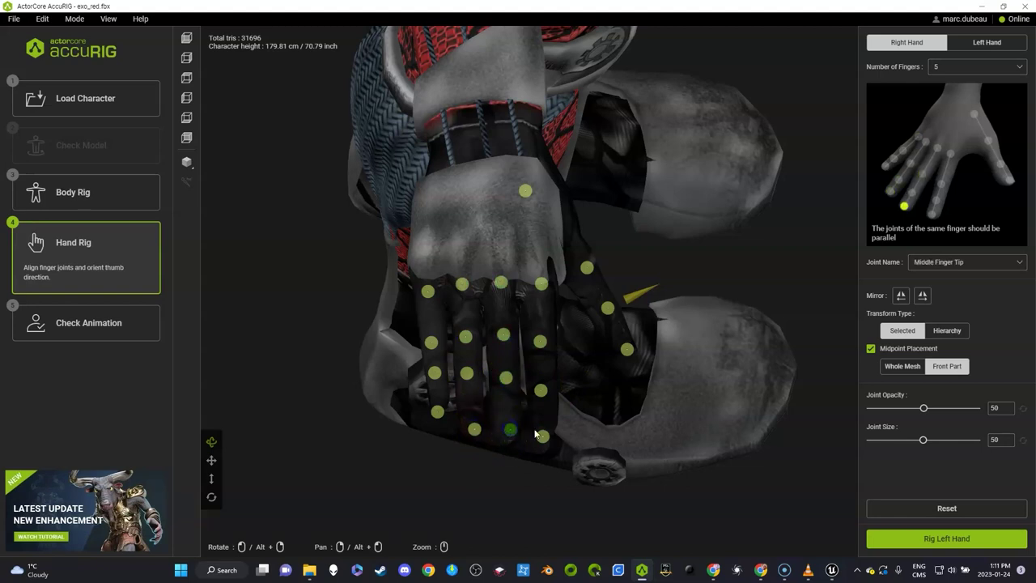
pyautogui.click(528, 193)
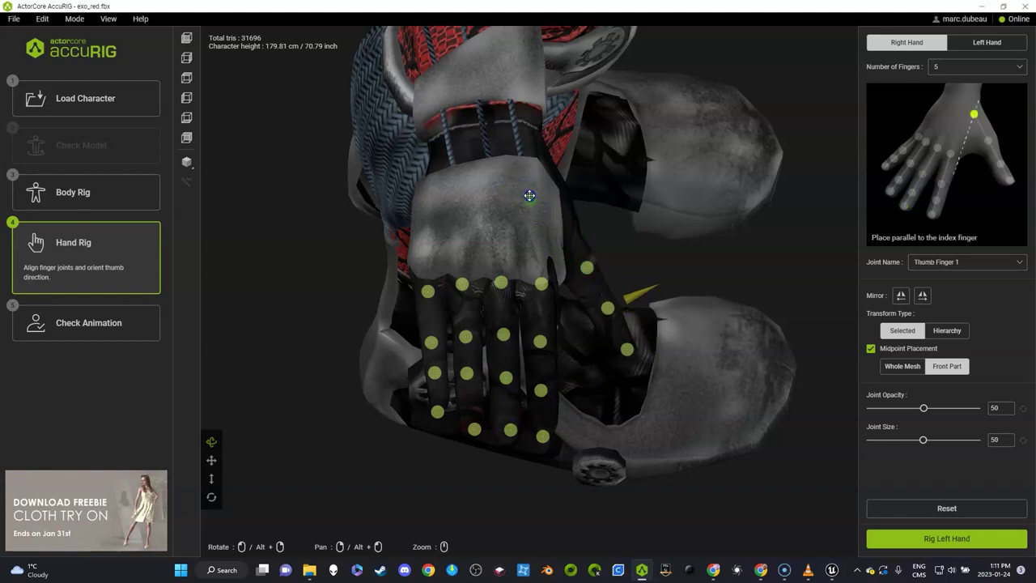
# Step: Rig the left hand and adjust its ring, middle and thumb joints
pyautogui.click(934, 538)
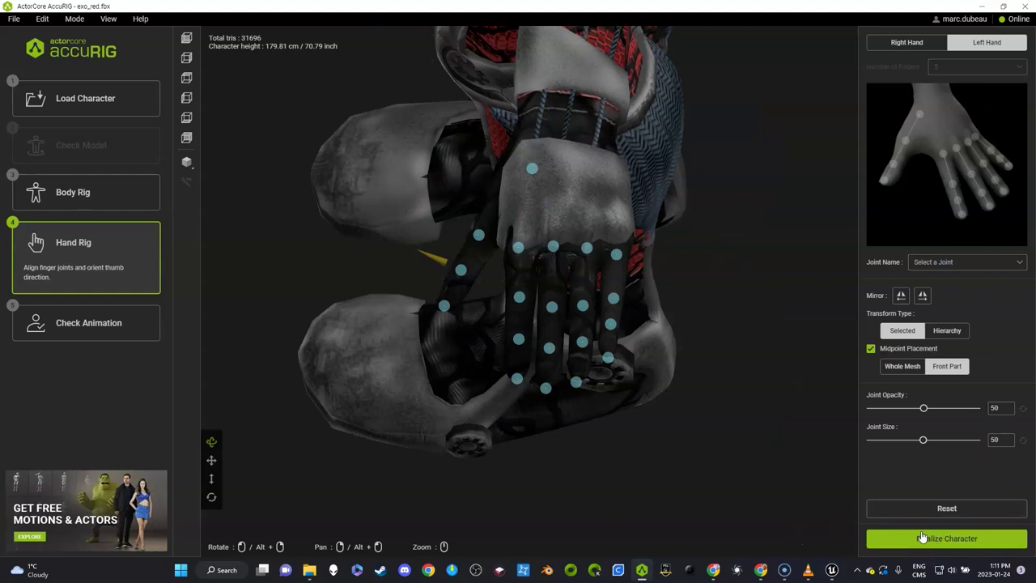
pyautogui.click(547, 385)
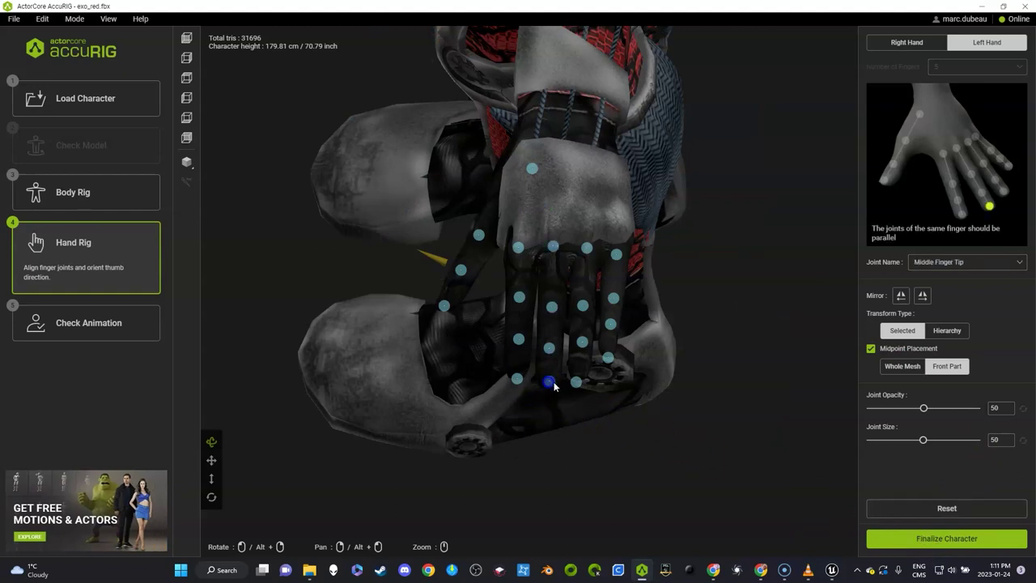
pyautogui.click(576, 381)
pyautogui.click(581, 341)
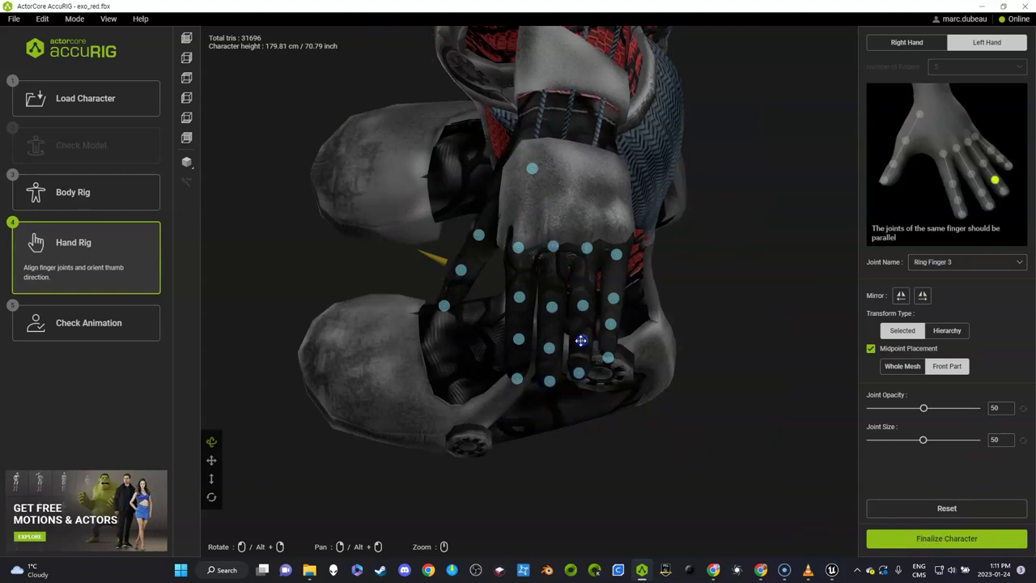
pyautogui.moveTo(582, 305); pyautogui.dragTo(583, 296)
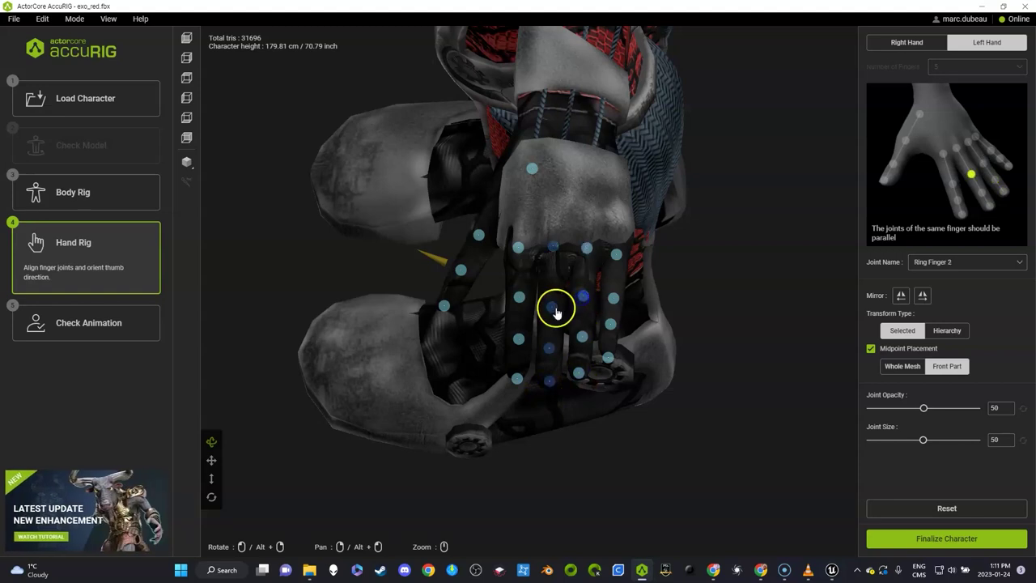
pyautogui.click(552, 305)
pyautogui.click(445, 305)
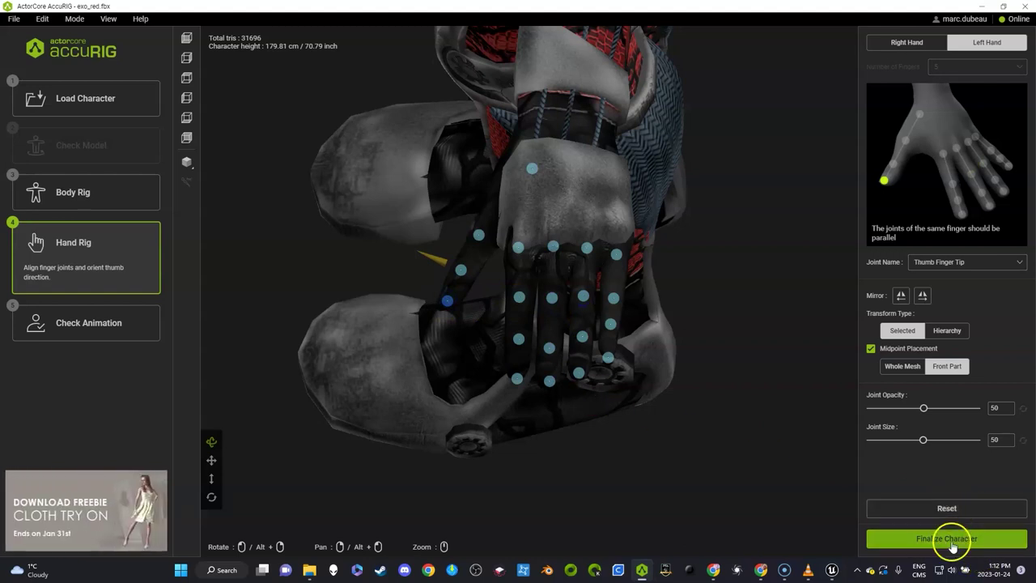
# Step: Finalize the exo_red rig and wait for skin weights to calculate
pyautogui.click(947, 541)
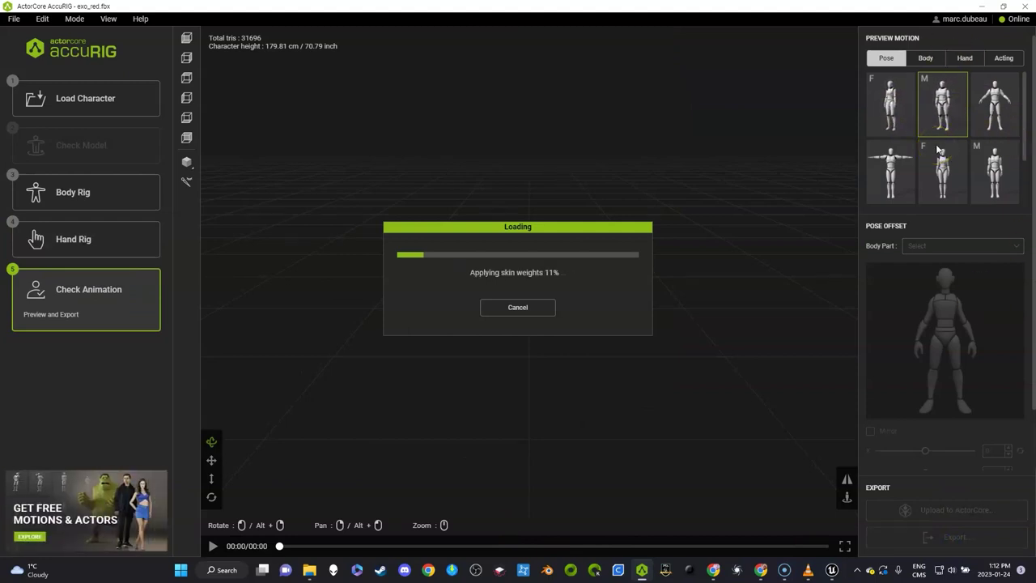
pyautogui.click(982, 105)
pyautogui.click(937, 127)
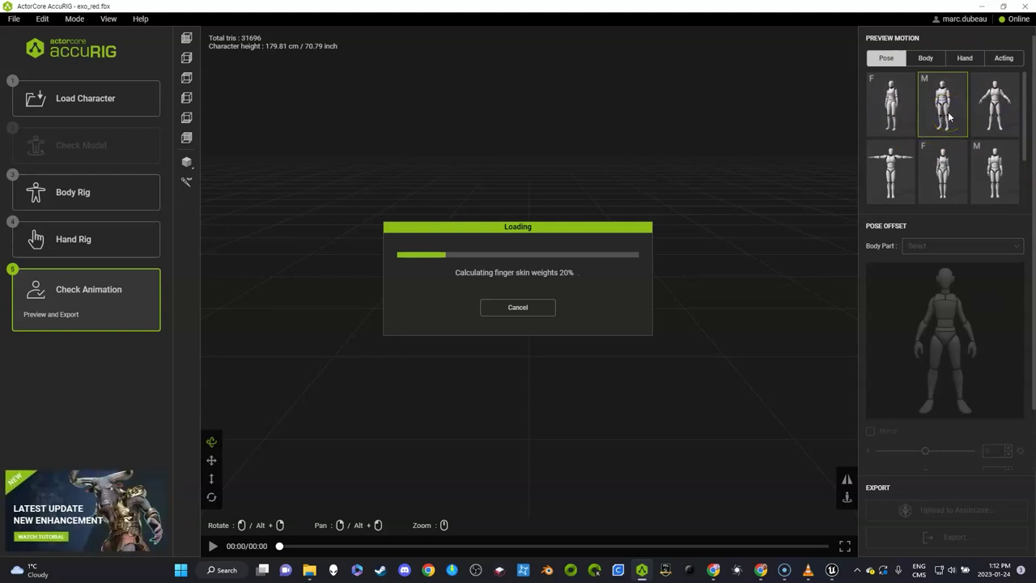
pyautogui.click(985, 113)
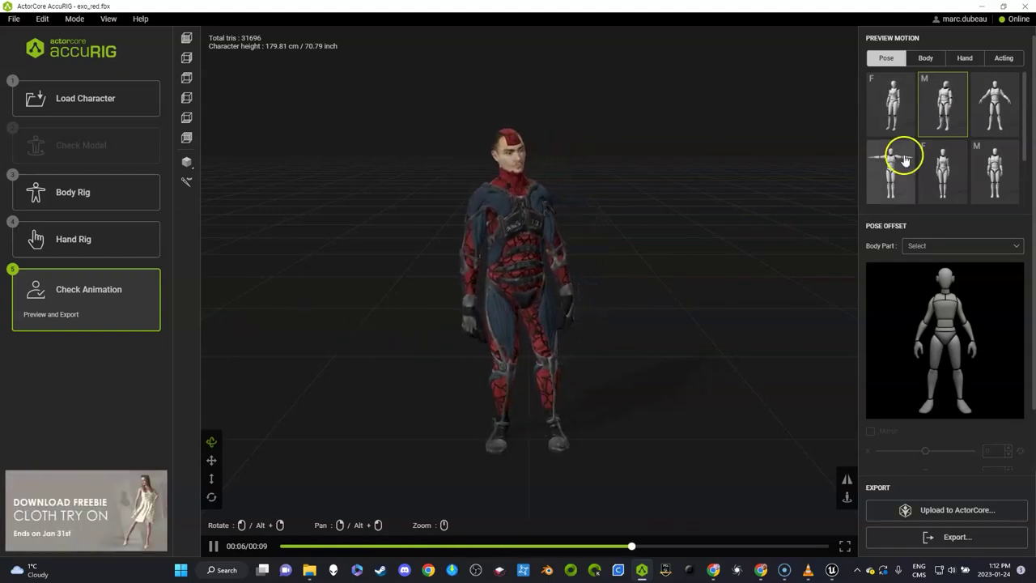
# Step: Preview exo_red in a hand pose, then in the acting walk motion
pyautogui.click(965, 58)
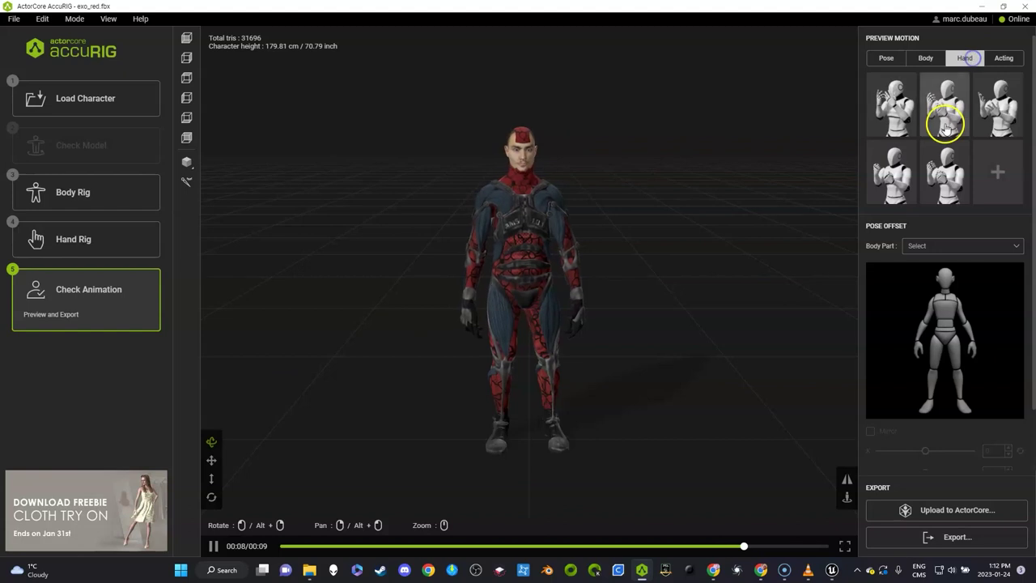
pyautogui.click(944, 113)
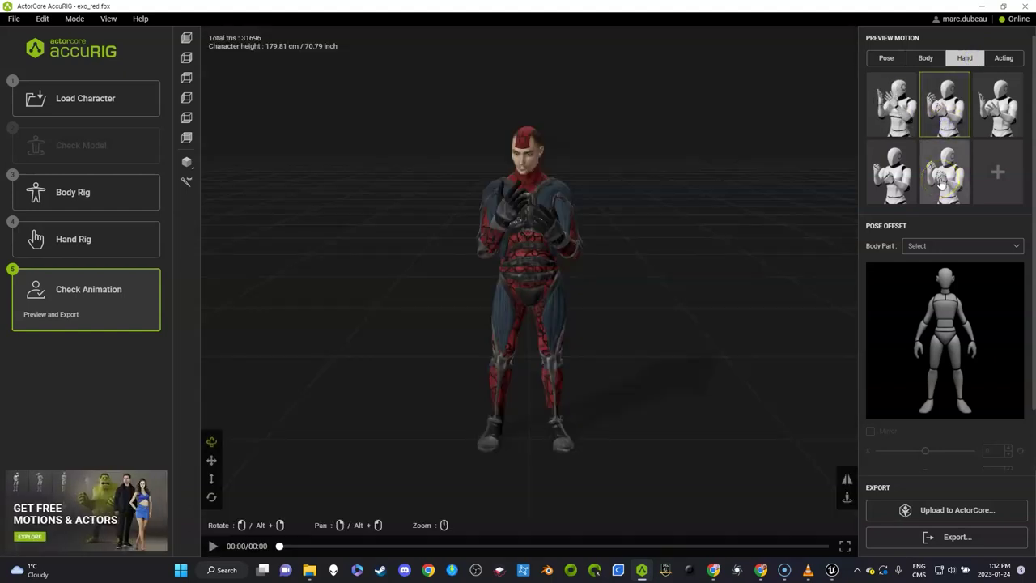
pyautogui.click(1004, 58)
pyautogui.click(944, 171)
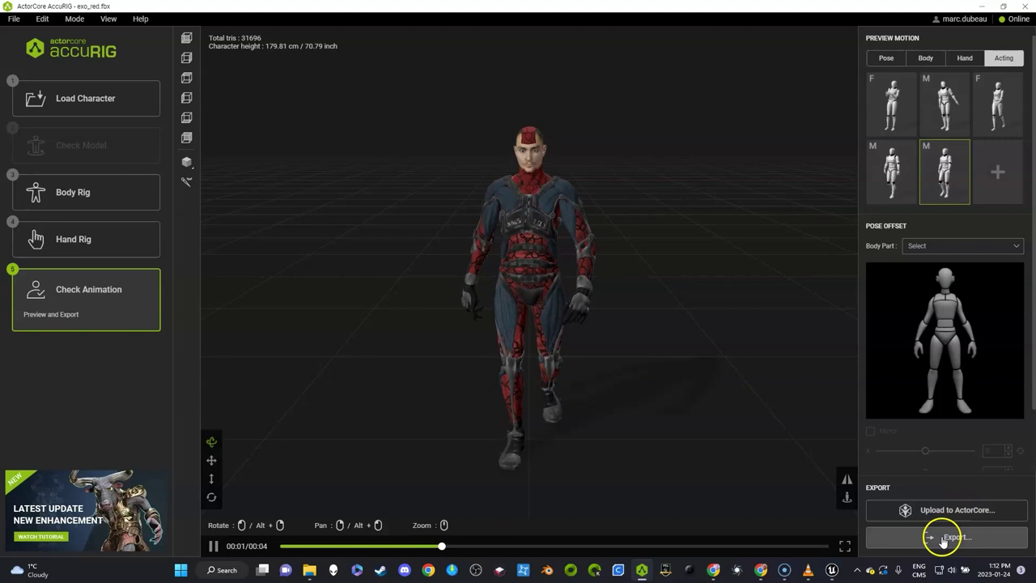
# Step: Choose Export FBX with Unreal as the target application
pyautogui.click(945, 537)
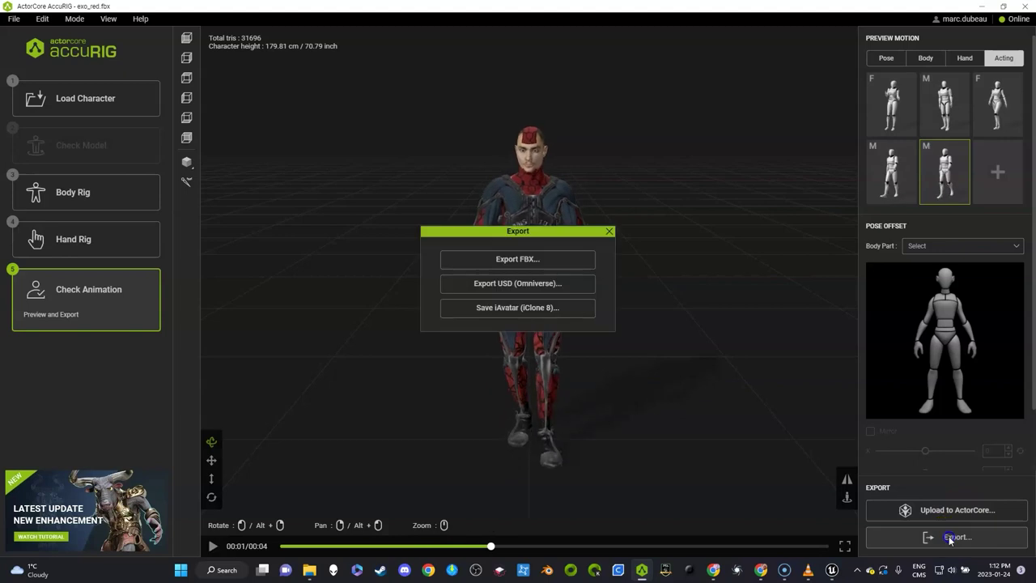
pyautogui.click(517, 259)
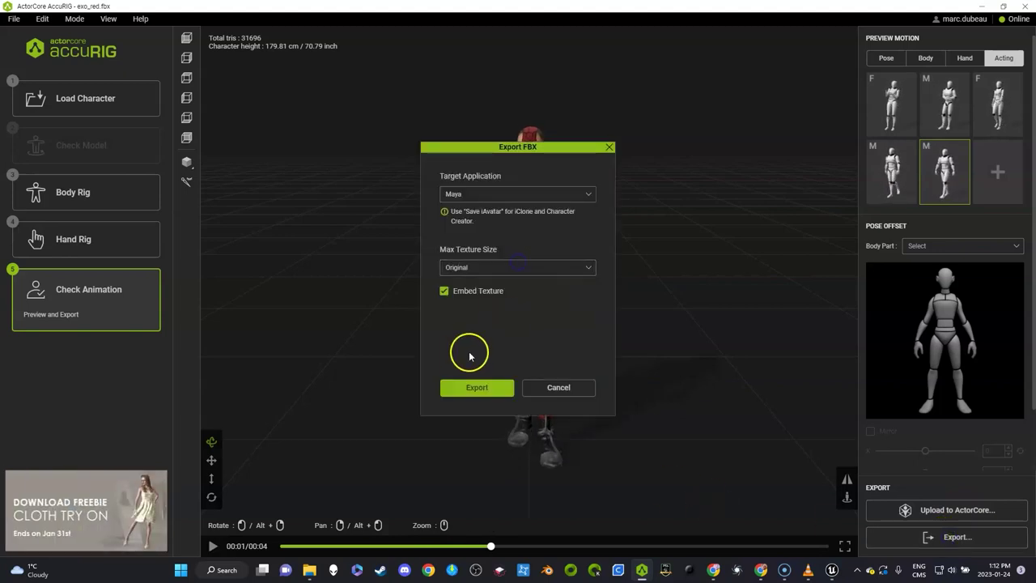
pyautogui.click(479, 193)
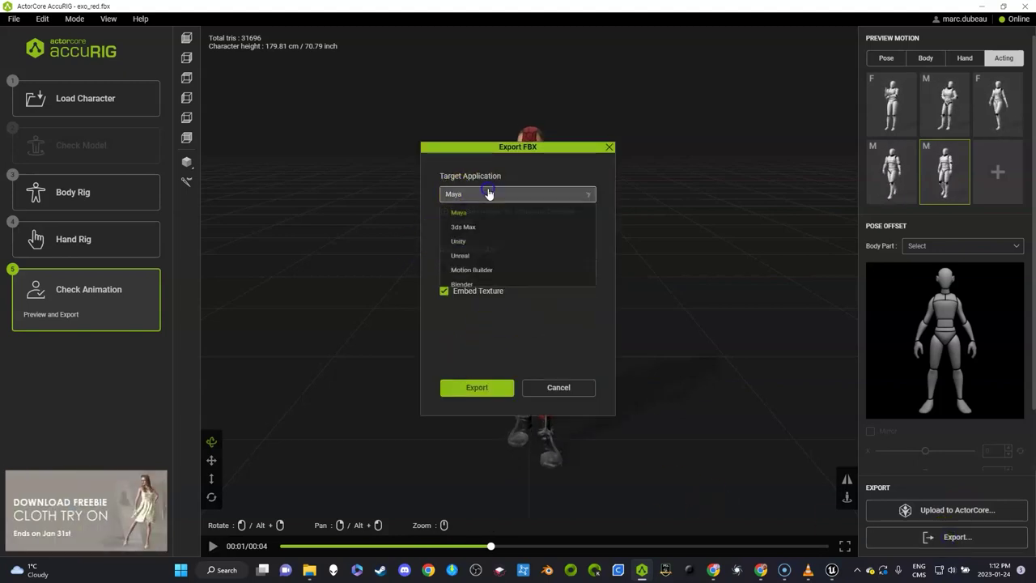
pyautogui.click(480, 263)
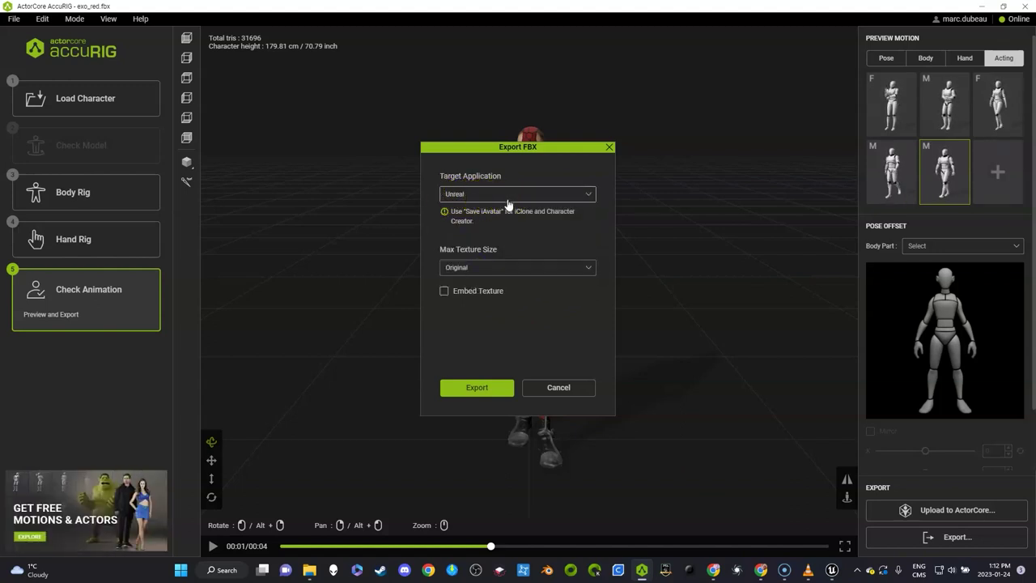
# Step: Save the FBX as exo_redRIGGED in Downloads, then switch to Unreal Engine
pyautogui.click(488, 392)
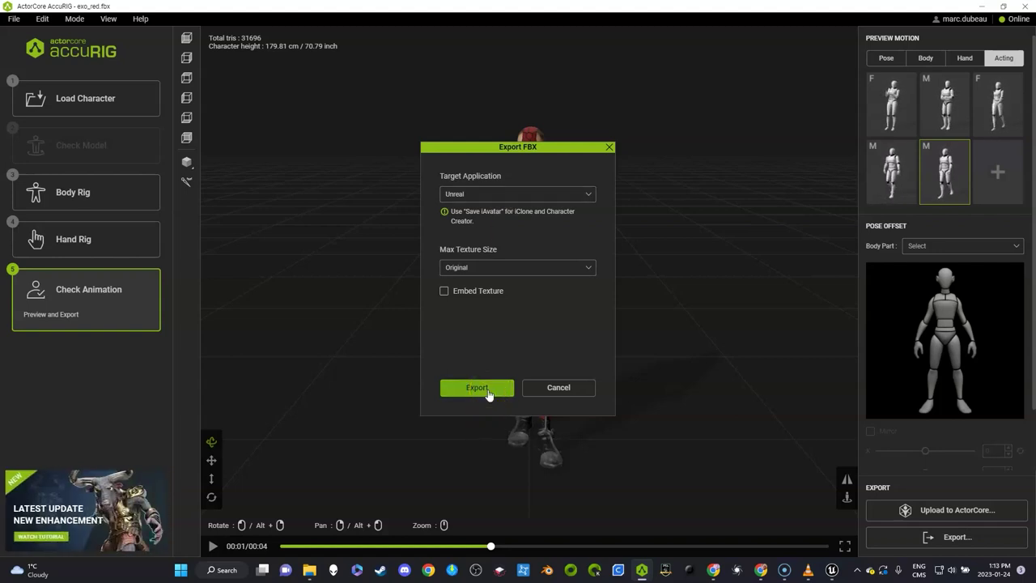
pyautogui.click(488, 392)
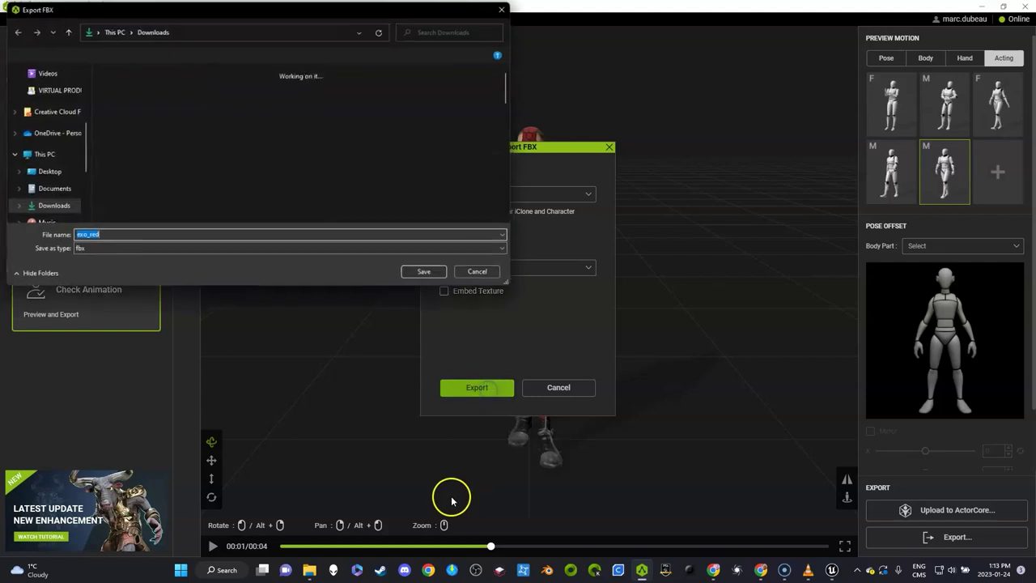
pyautogui.click(104, 236)
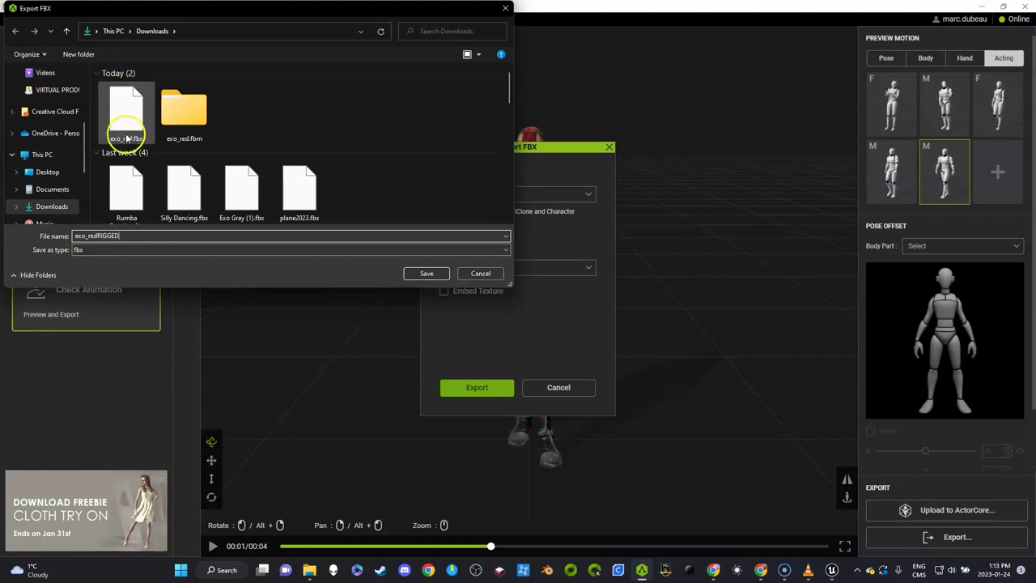
pyautogui.click(425, 272)
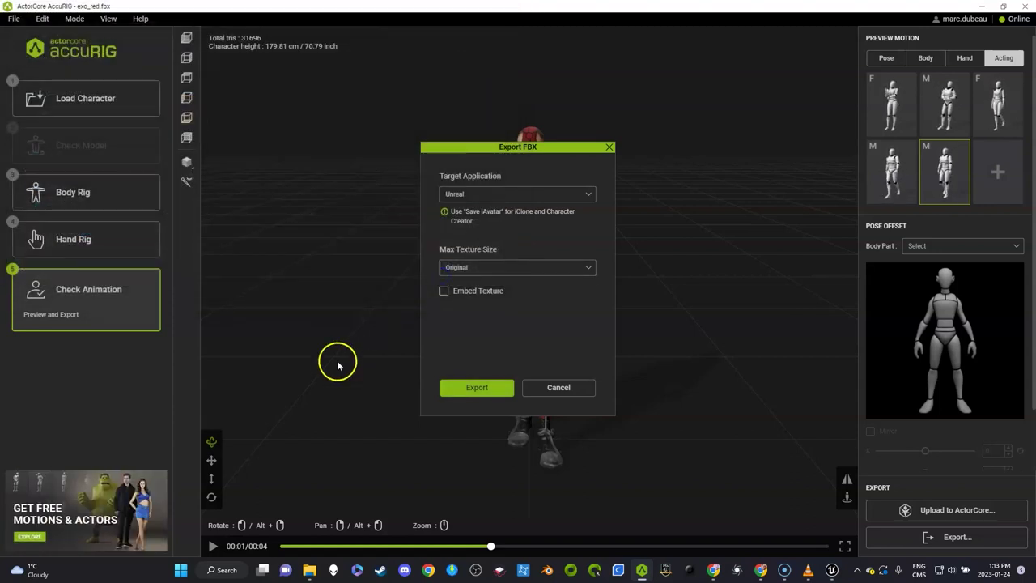
pyautogui.click(833, 571)
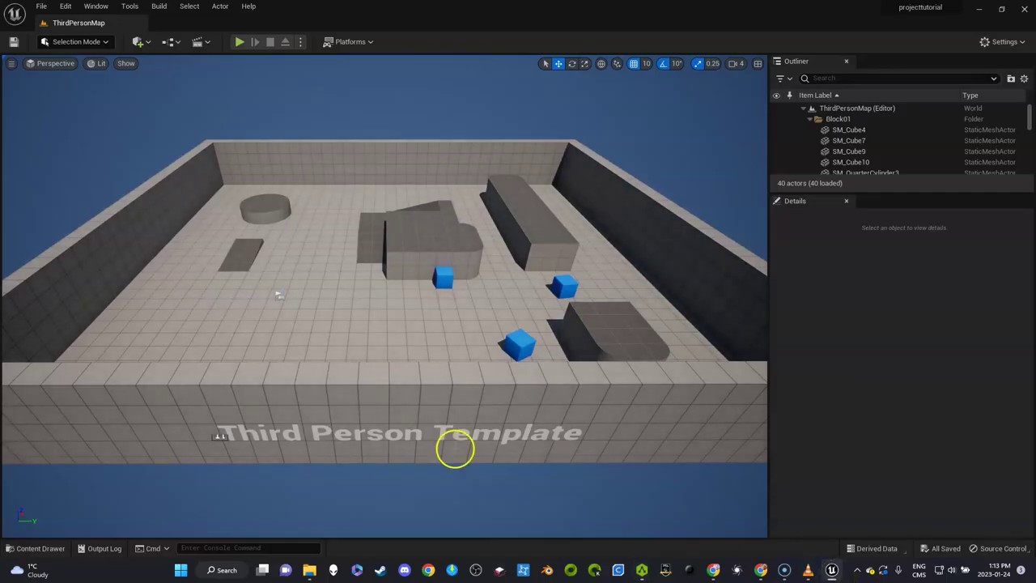
# Step: Create a new folder named EXORIGGED in the Content browser
pyautogui.hotkey('ctrl', 'space')
pyautogui.rightClick(385, 449)
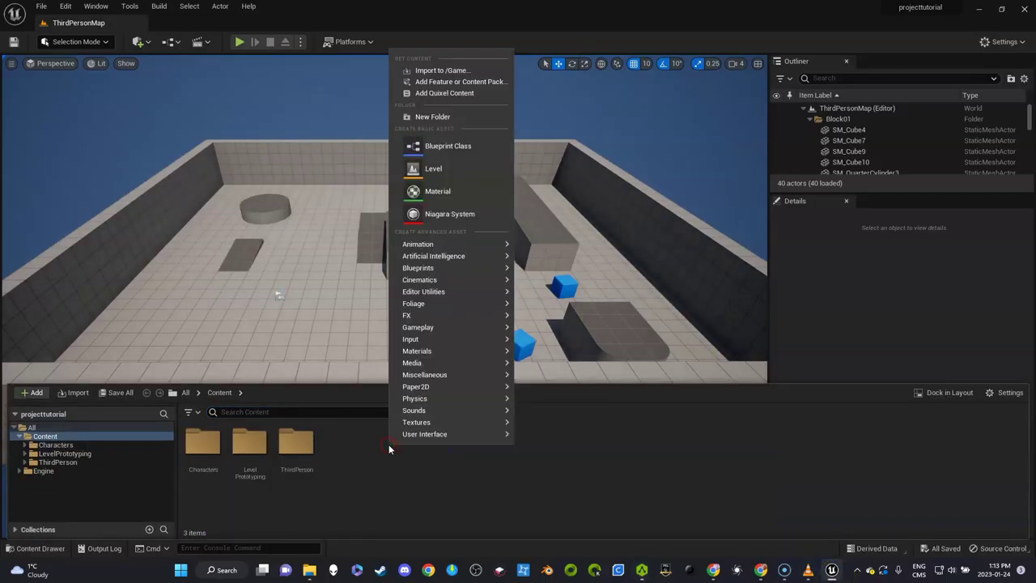
pyautogui.click(458, 117)
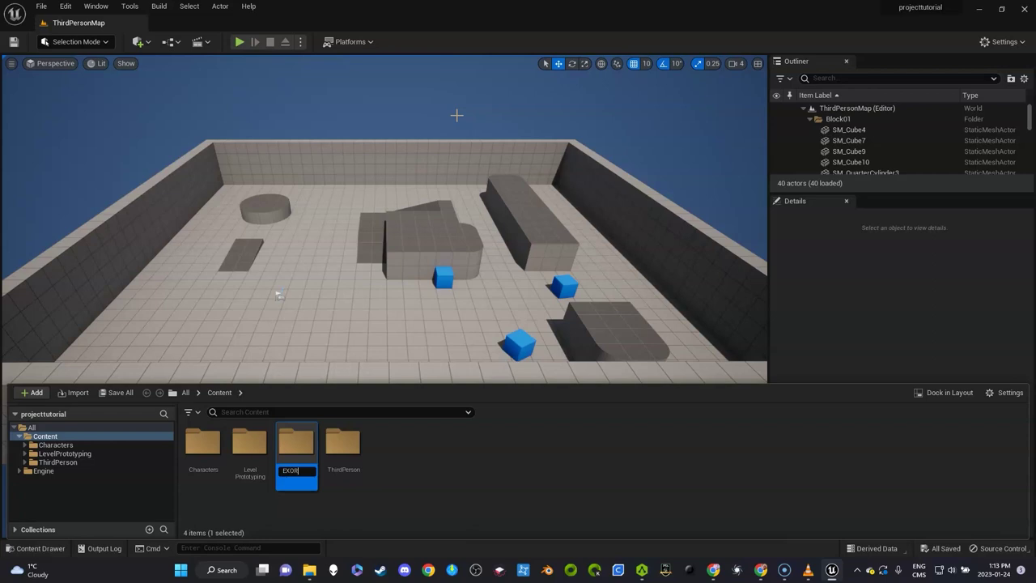
pyautogui.press('Return')
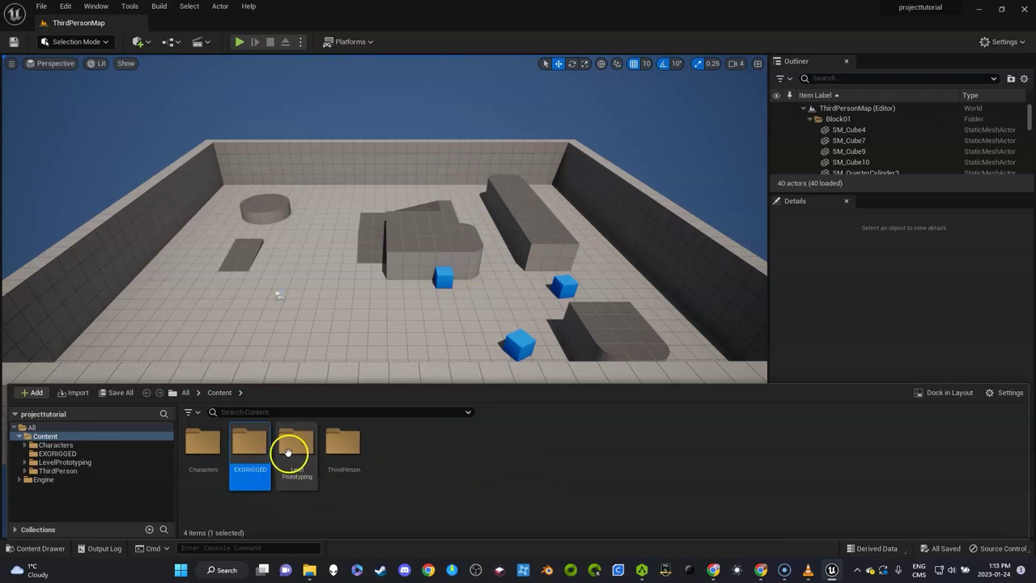
# Step: Colour the EXORIGGED folder red and open it
pyautogui.rightClick(247, 448)
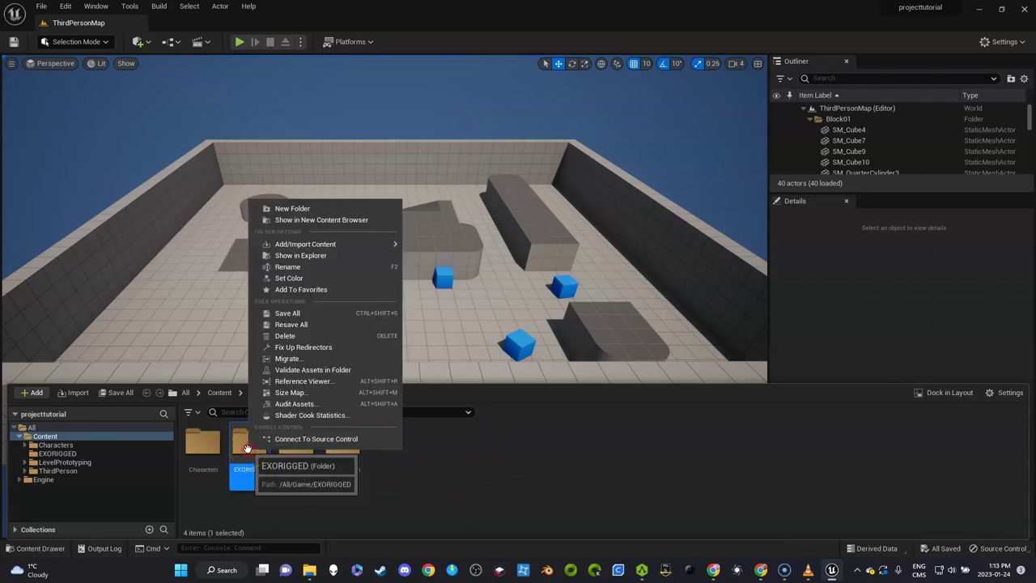
pyautogui.click(339, 277)
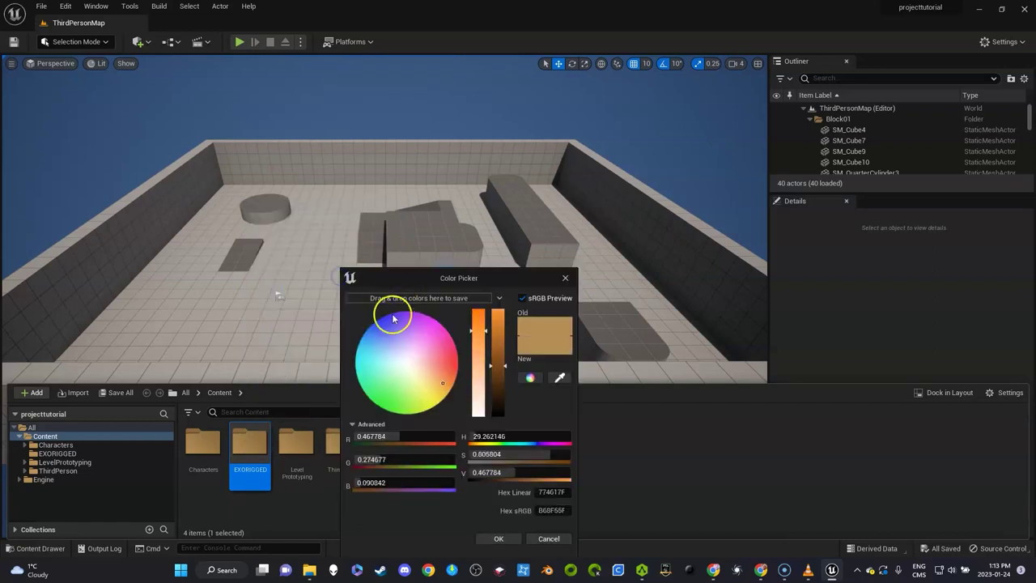
pyautogui.click(450, 366)
pyautogui.click(498, 538)
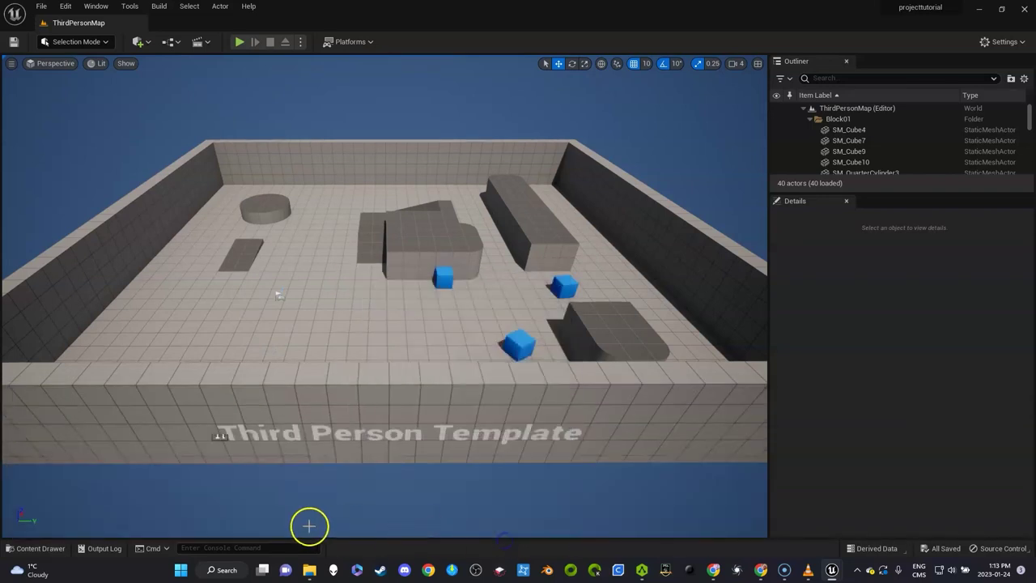
pyautogui.hotkey('ctrl', 'space')
pyautogui.doubleClick(250, 436)
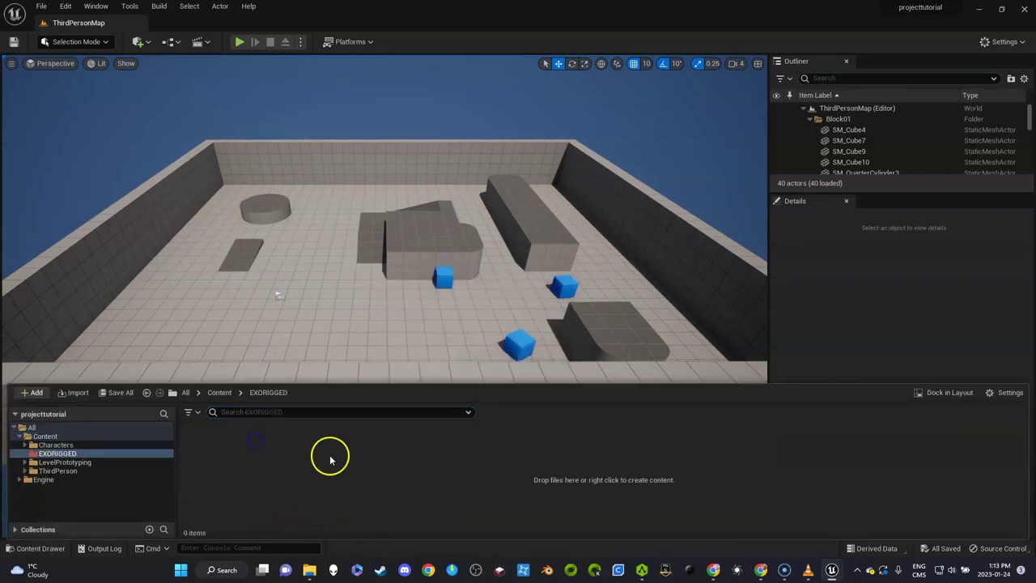
# Step: Open exo_redRIGGED.fbx from Downloads for import into /Game/EXORIGGED
pyautogui.rightClick(359, 460)
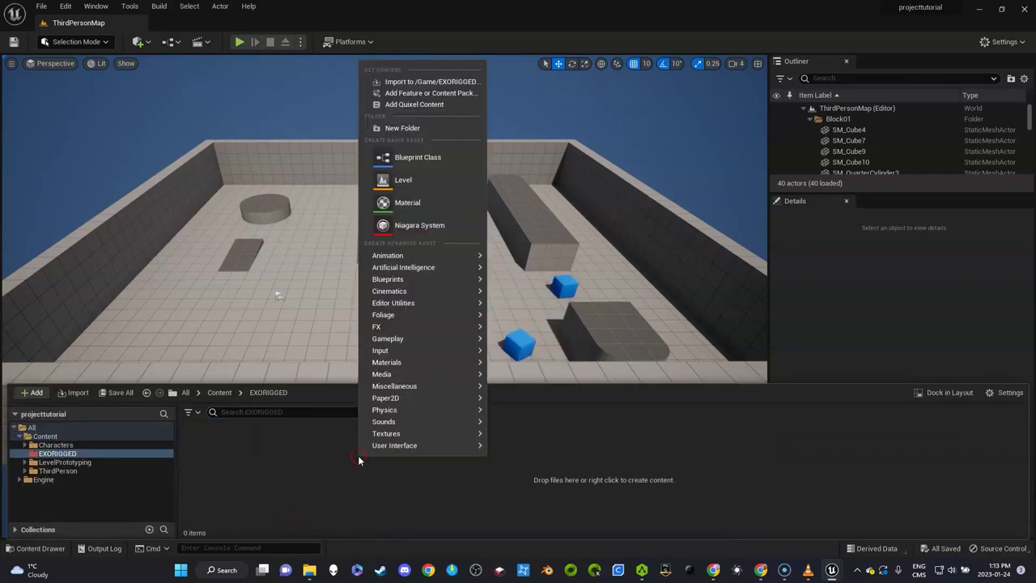
pyautogui.click(428, 81)
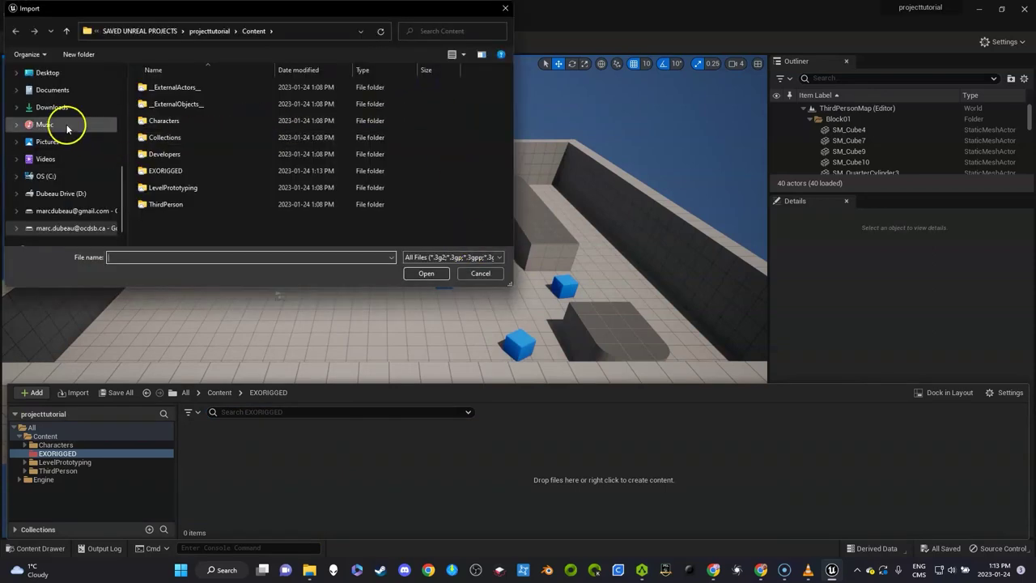
pyautogui.click(55, 106)
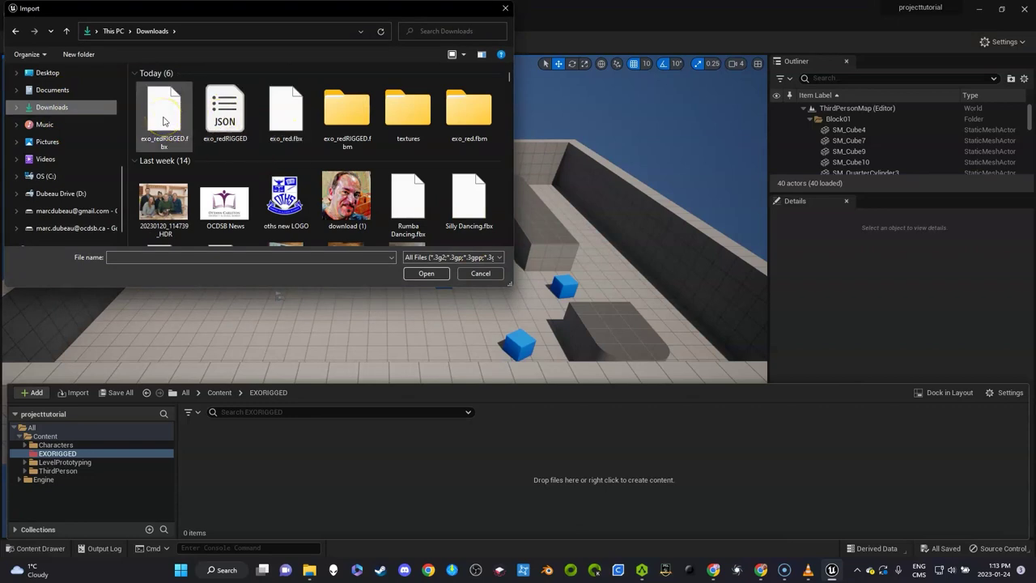
pyautogui.click(163, 121)
pyautogui.click(426, 272)
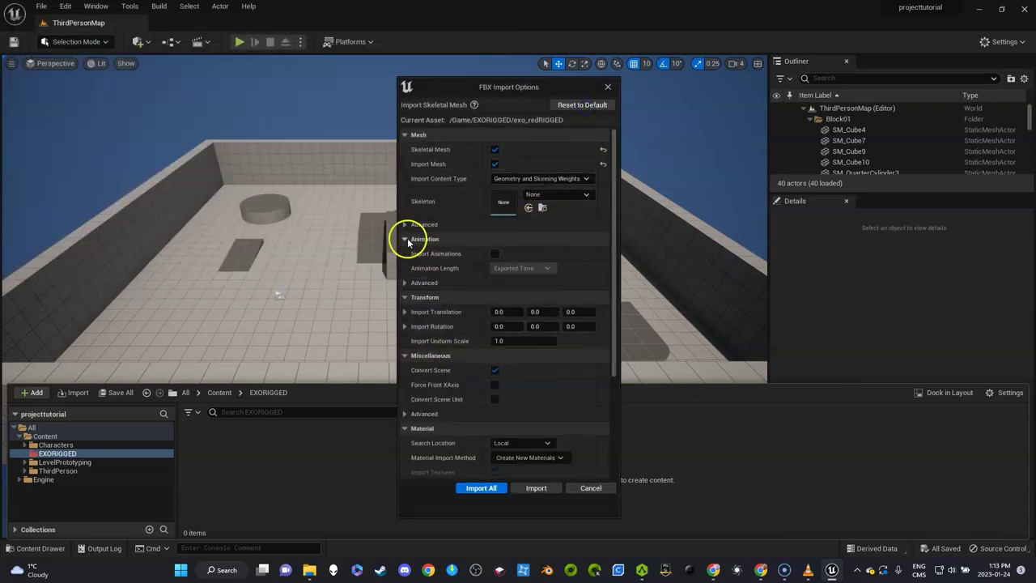
# Step: Enable Use T0 As Ref Pose under Advanced and import all
pyautogui.click(404, 226)
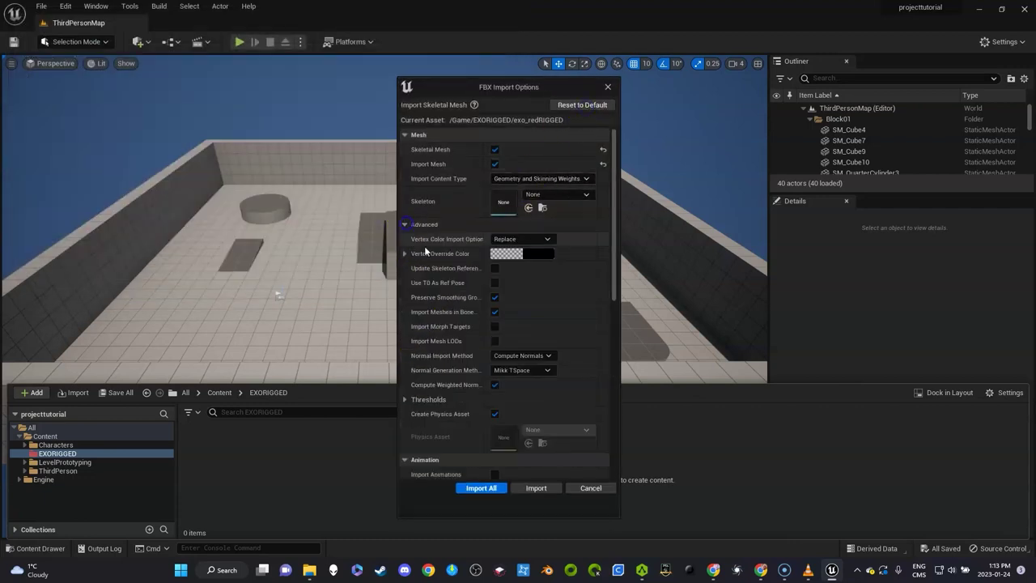
pyautogui.click(494, 285)
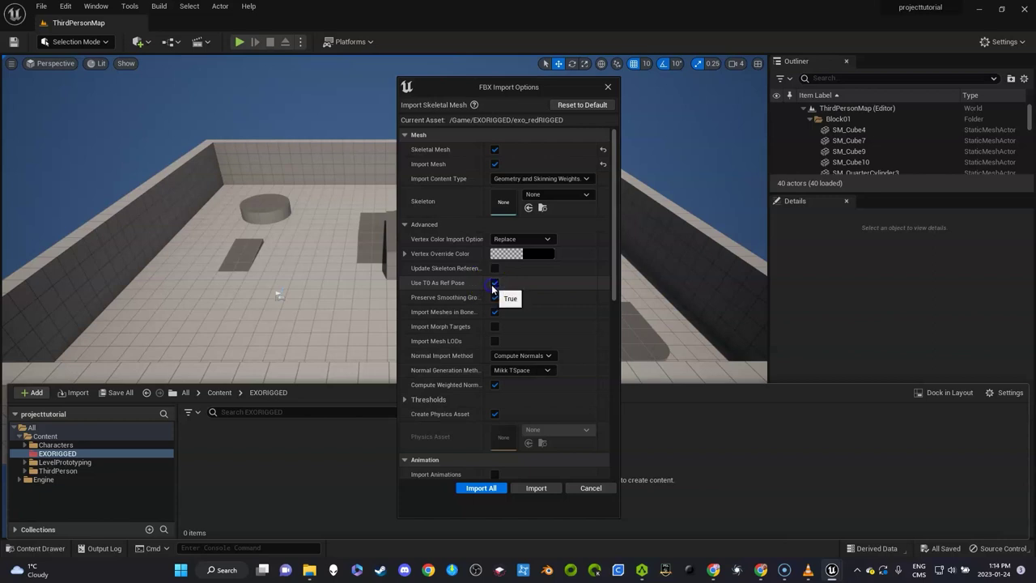
pyautogui.click(491, 488)
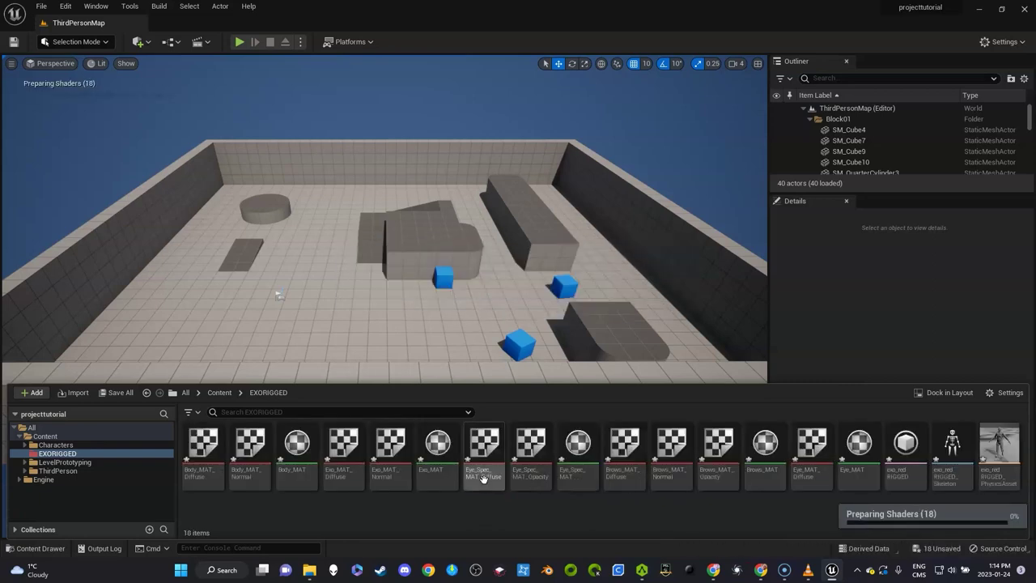
pyautogui.click(433, 515)
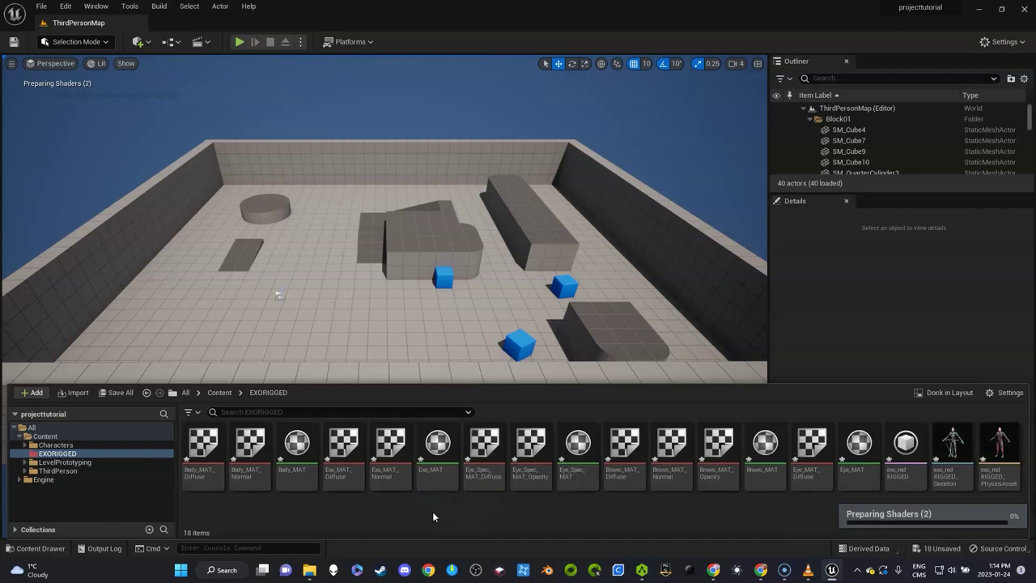
pyautogui.doubleClick(900, 448)
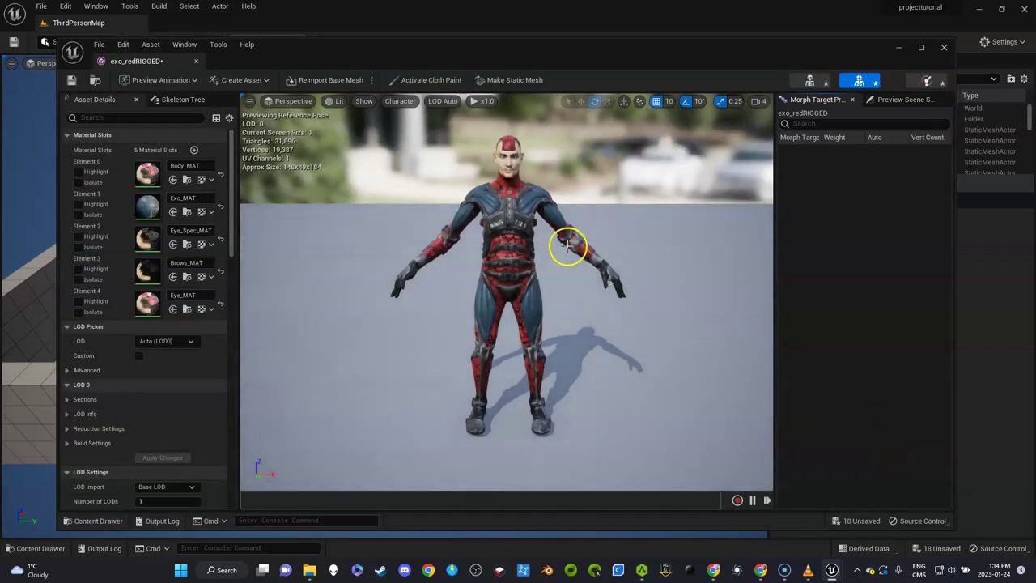
pyautogui.scroll(4, 565, 247)
pyautogui.scroll(-2, 565, 247)
pyautogui.scroll(-2, 566, 260)
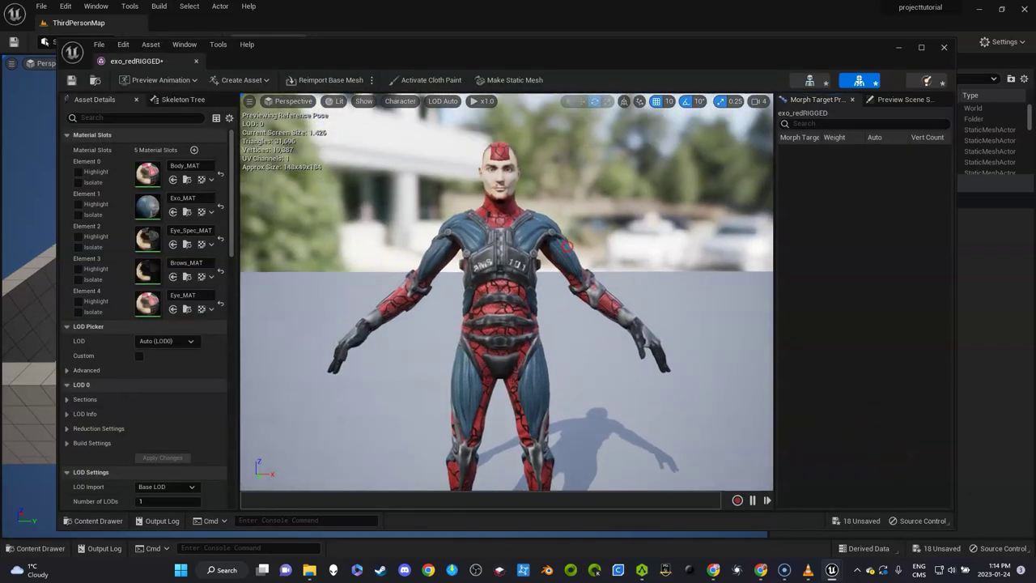
pyautogui.scroll(2, 530, 236)
pyautogui.moveTo(527, 234); pyautogui.dragTo(531, 214, button='right')
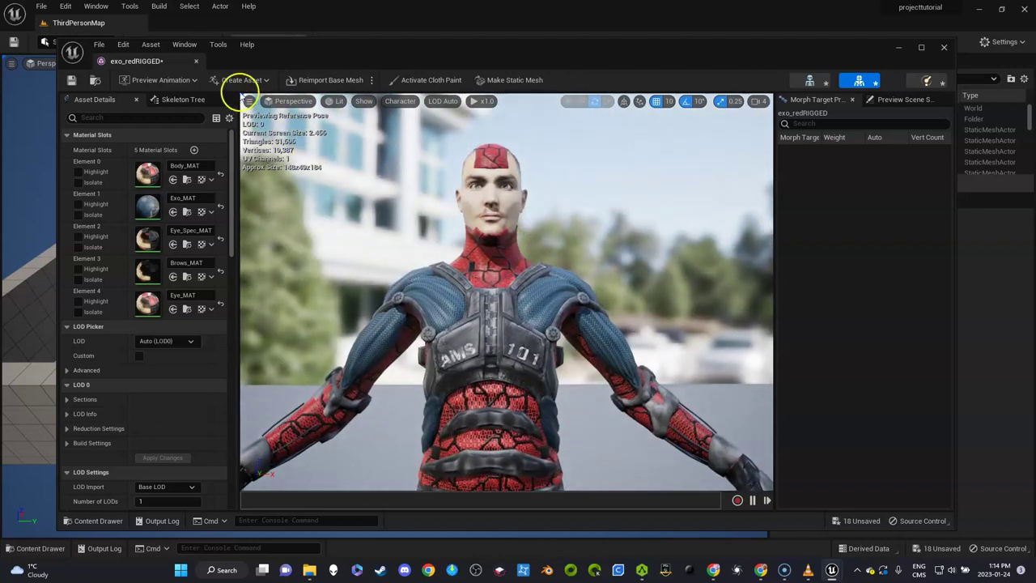
pyautogui.click(196, 60)
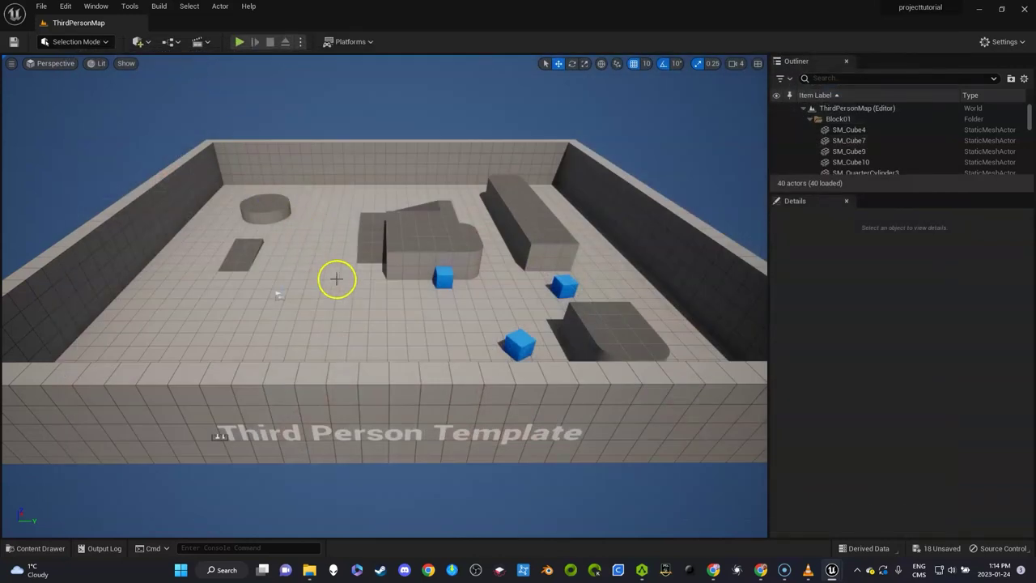
pyautogui.hotkey('ctrl', 'space')
# Step: Create a new folder named 'mat' inside EXORIGGED
pyautogui.rightClick(292, 509)
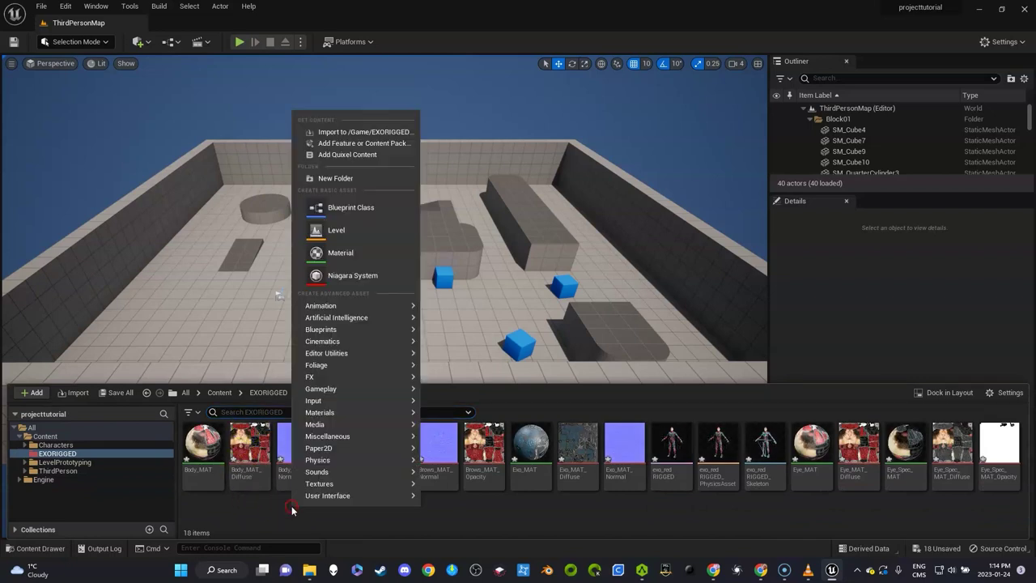
pyautogui.click(347, 177)
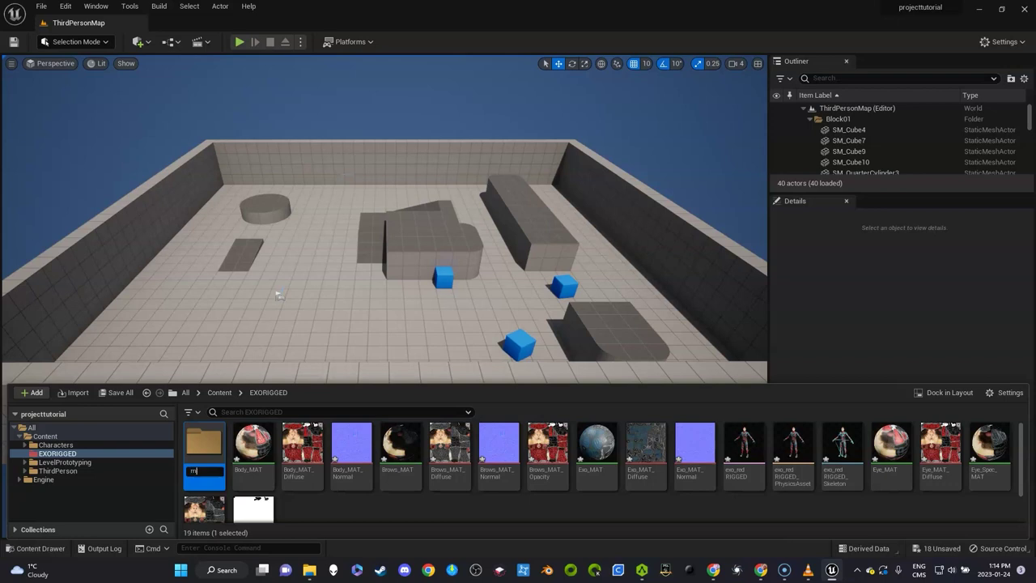
pyautogui.write('mat')
pyautogui.press('Return')
# Step: Move the ten assets from Body_MAT through Exo_MAT_Normal into the mat folder
pyautogui.click(255, 450)
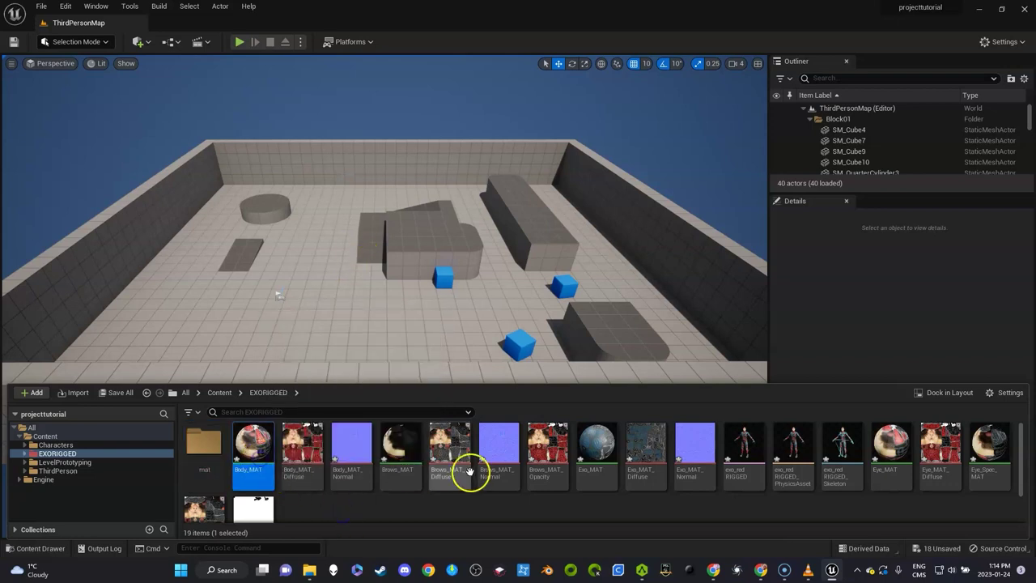
pyautogui.keyDown('shift'); pyautogui.click(670, 450); pyautogui.keyUp('shift')
pyautogui.moveTo(500, 451); pyautogui.dragTo(208, 445)
pyautogui.click(268, 461)
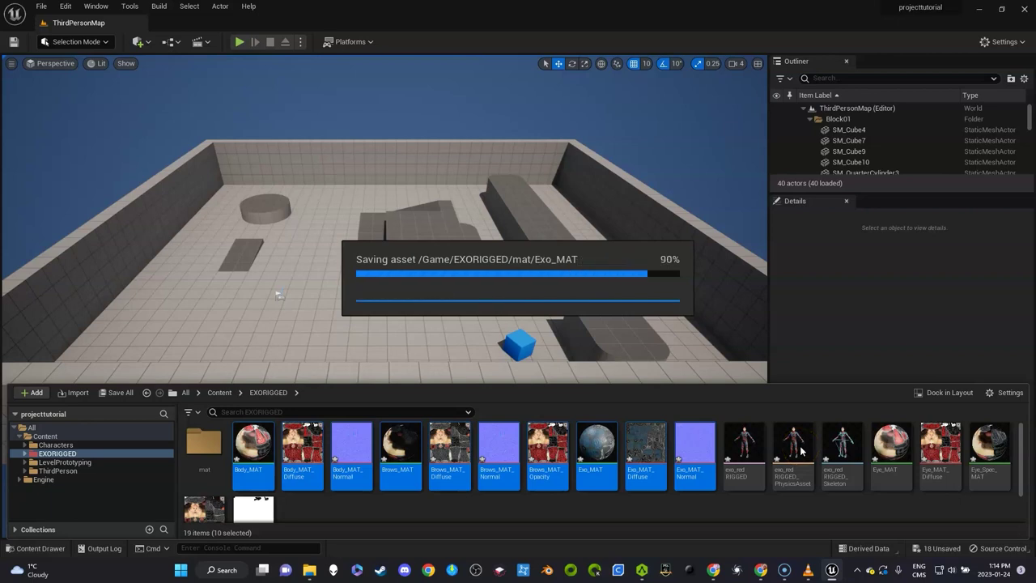
# Step: Move the five eye assets, Eye_MAT through Eye_Spec_MAT_Opacity, into the mat folder
pyautogui.click(383, 444)
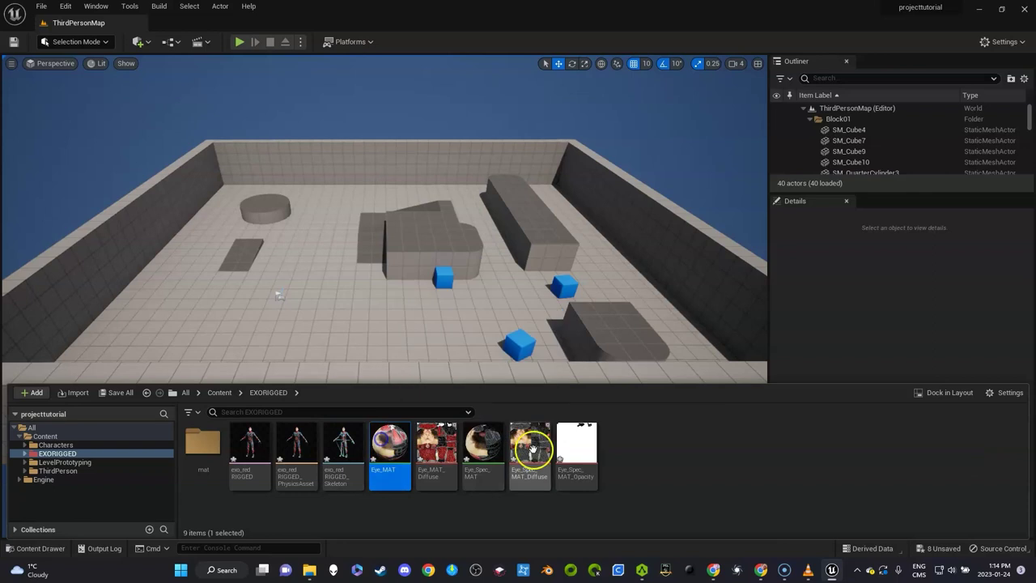
pyautogui.keyDown('shift'); pyautogui.click(578, 444); pyautogui.keyUp('shift')
pyautogui.moveTo(446, 440); pyautogui.dragTo(212, 444)
pyautogui.click(238, 458)
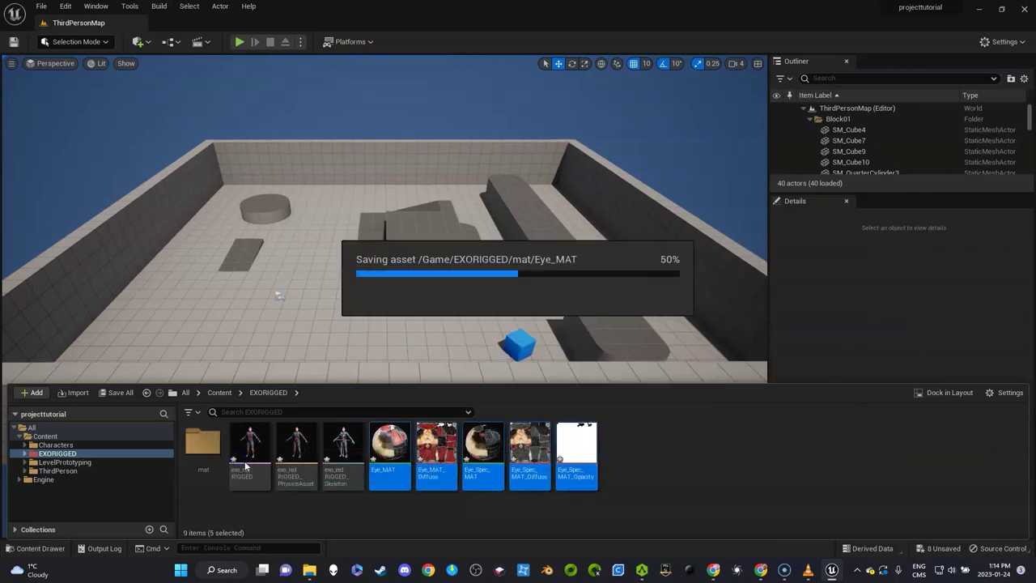